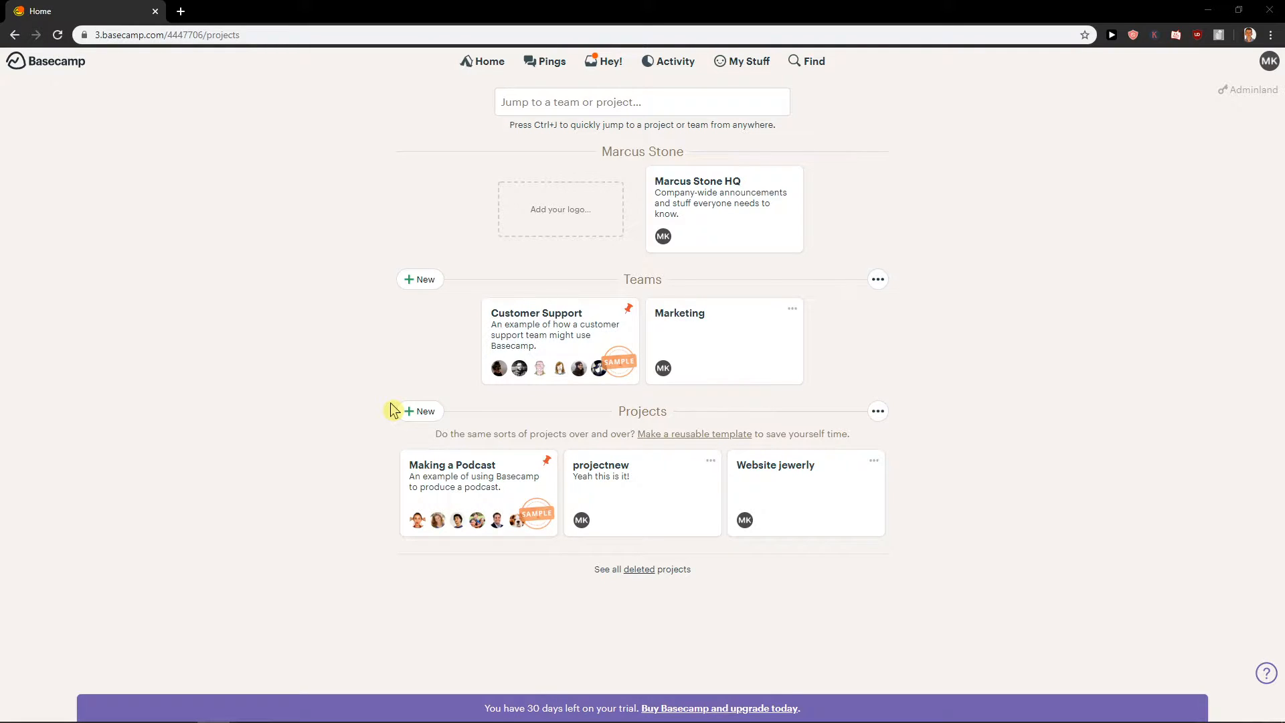
Look over the project jump field, the private chat starter in Pings and the new notifications in Hey!
left_click(636, 101)
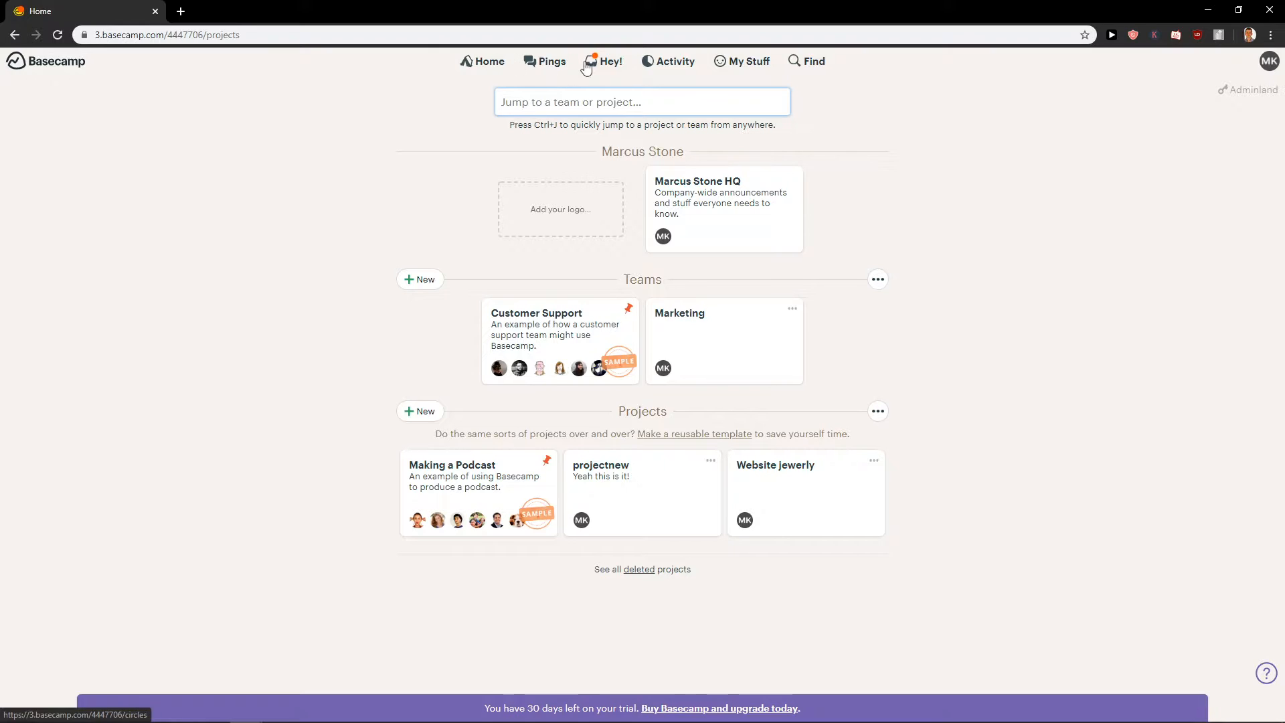
left_click(544, 63)
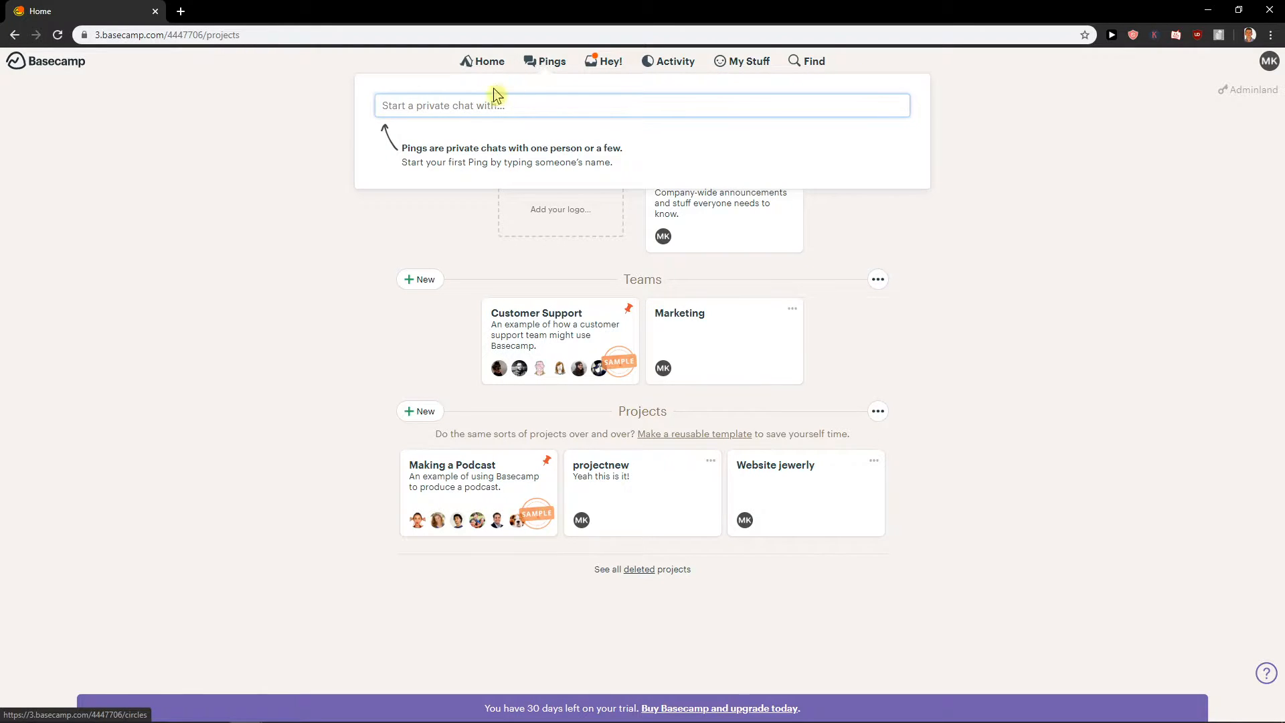
left_click(608, 64)
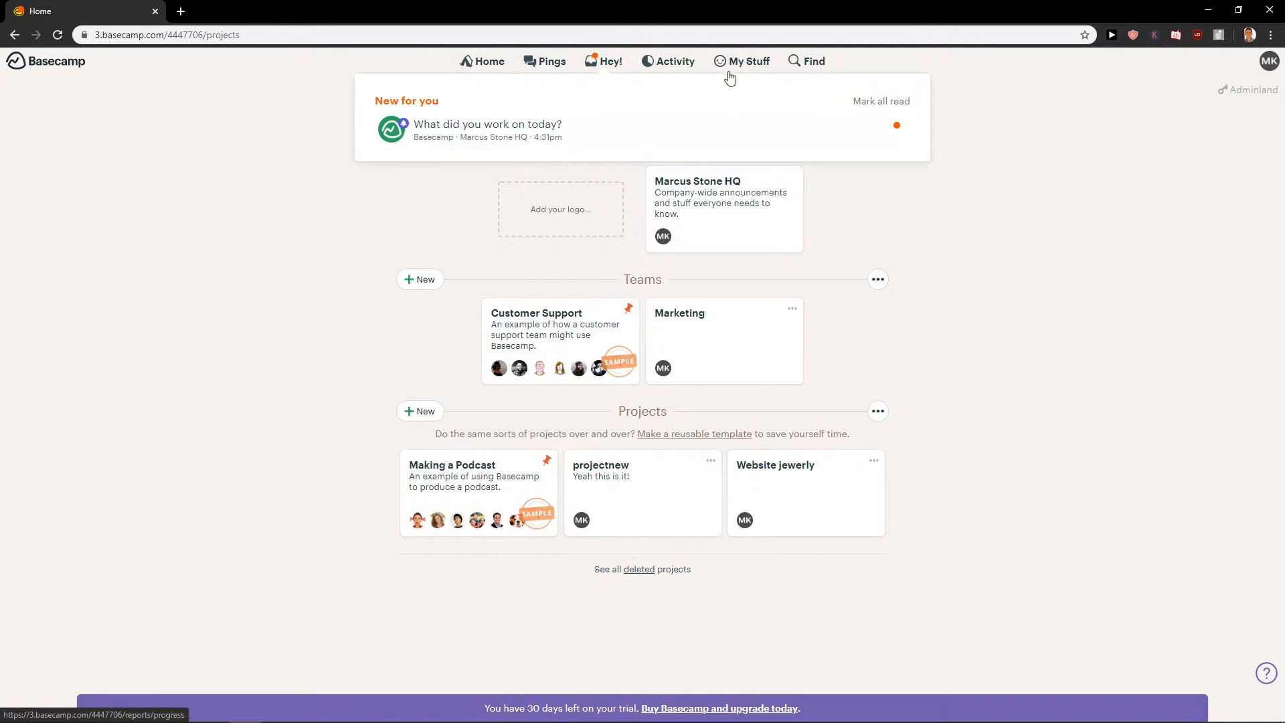
Look through the latest activity across all projects and open the report on someone's assignments.
left_click(672, 61)
scroll(755, 261, "down", 5)
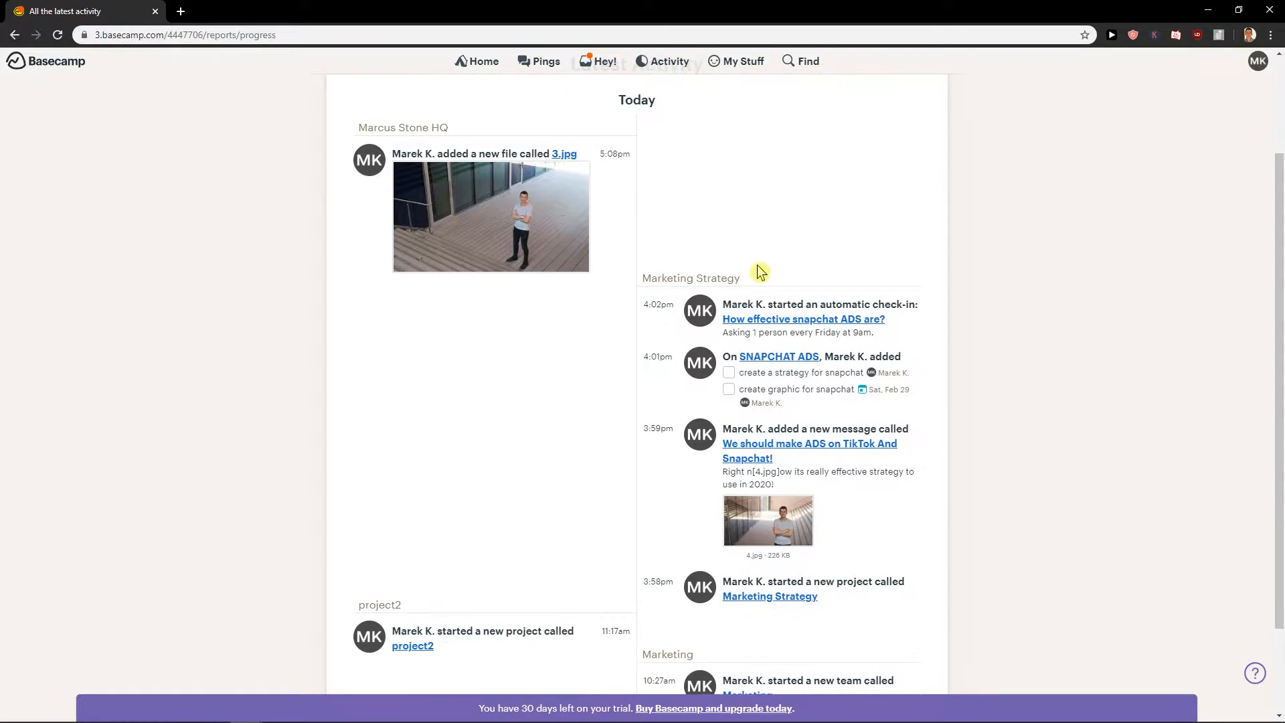
scroll(758, 275, "up", 5)
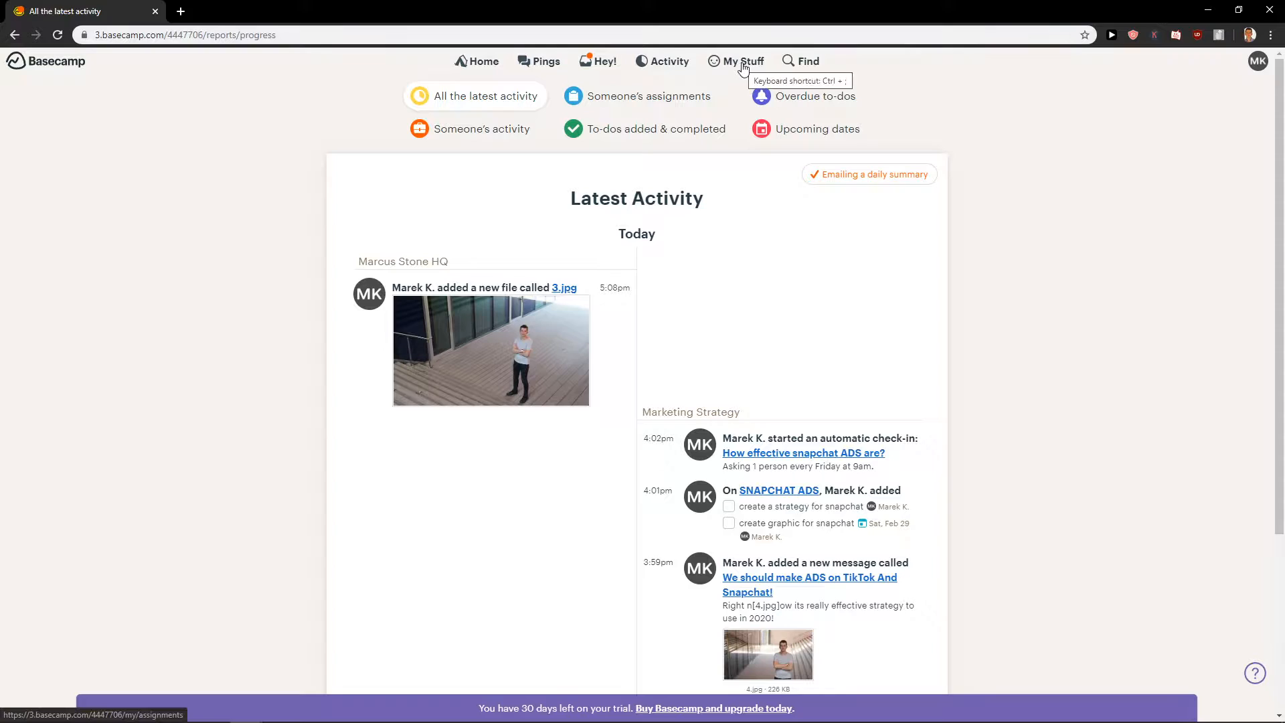
left_click(642, 104)
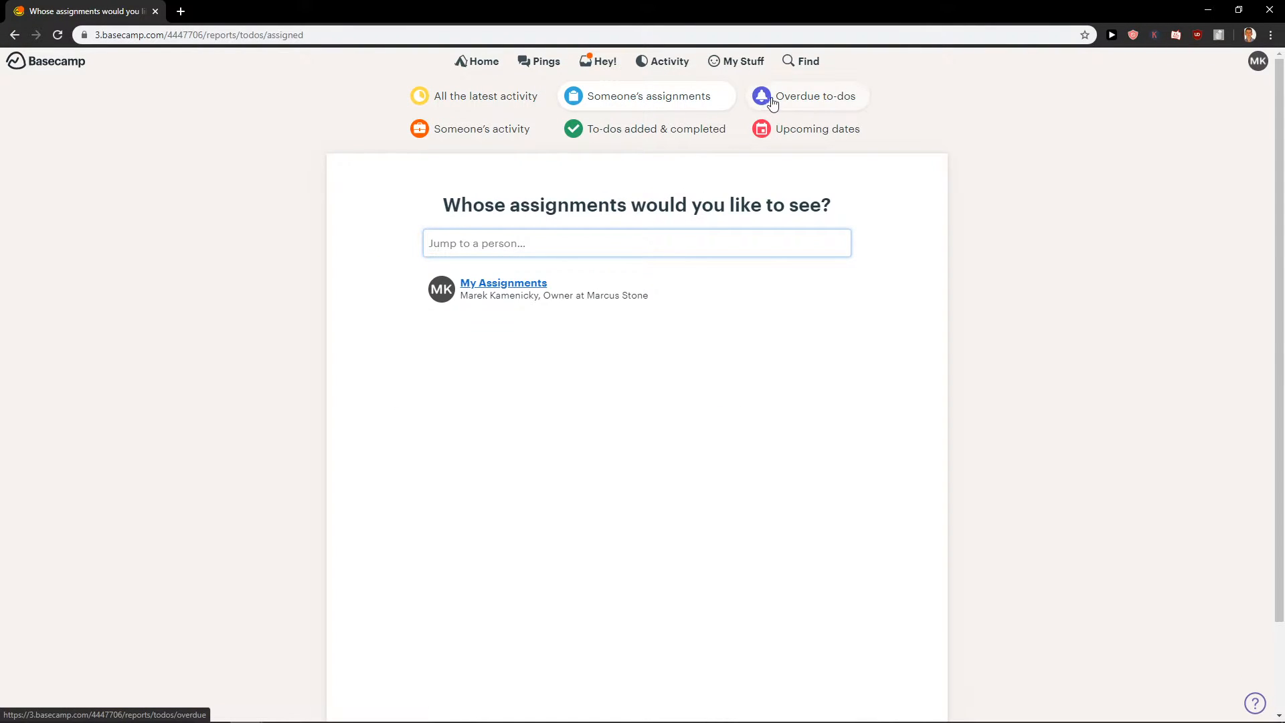
View your own assignments, including the SNAPCHAT ADS to-dos.
left_click(734, 61)
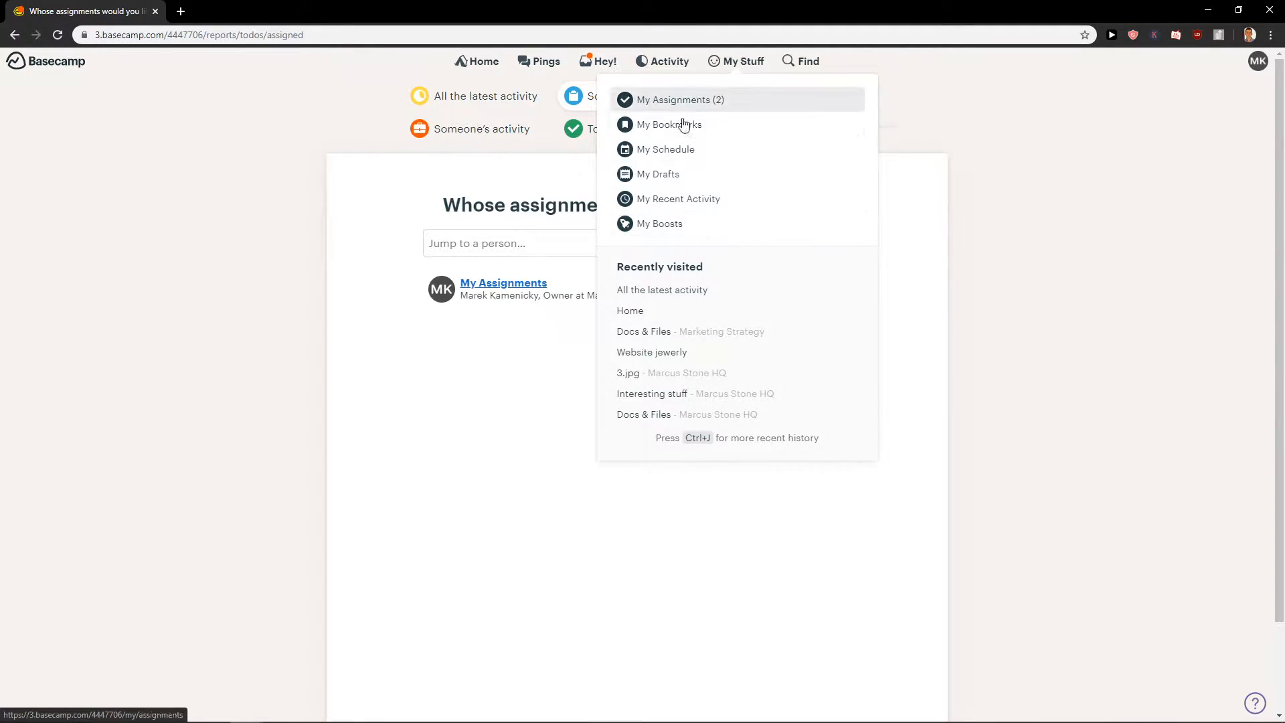
left_click(720, 111)
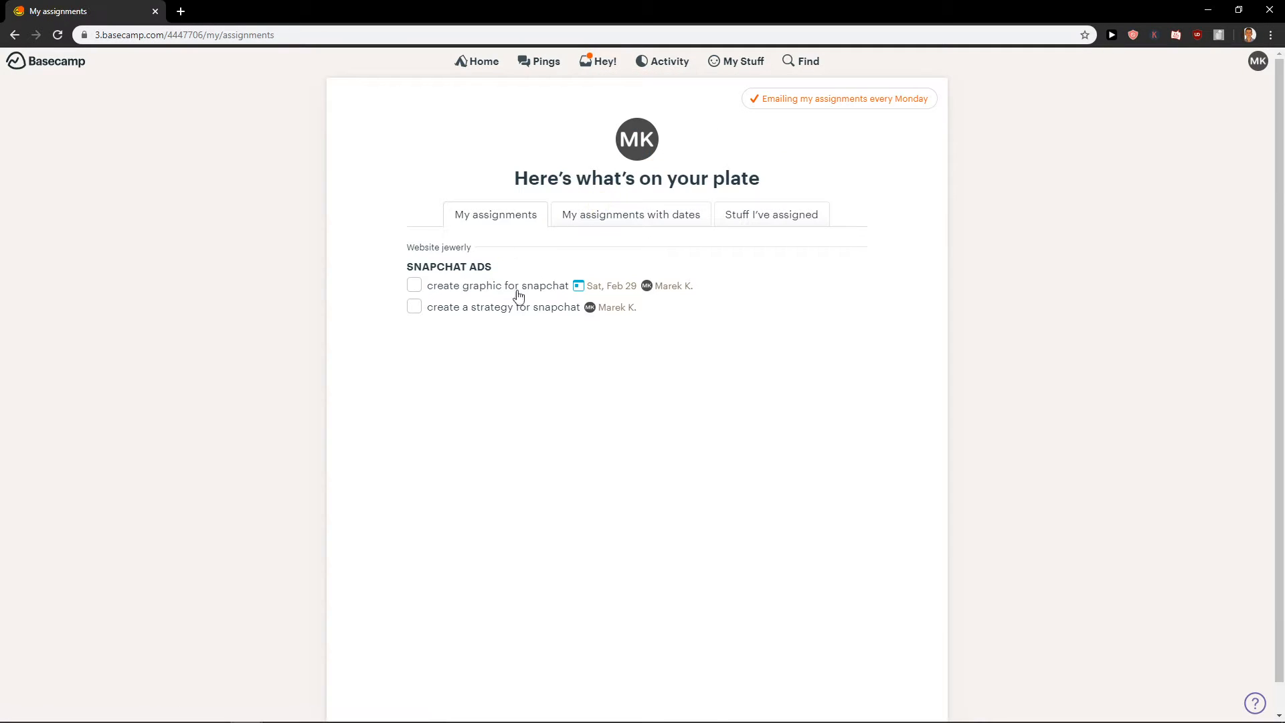
left_click(416, 288)
Look at the search options for finding content, dismiss them and return to the home page.
left_click(813, 63)
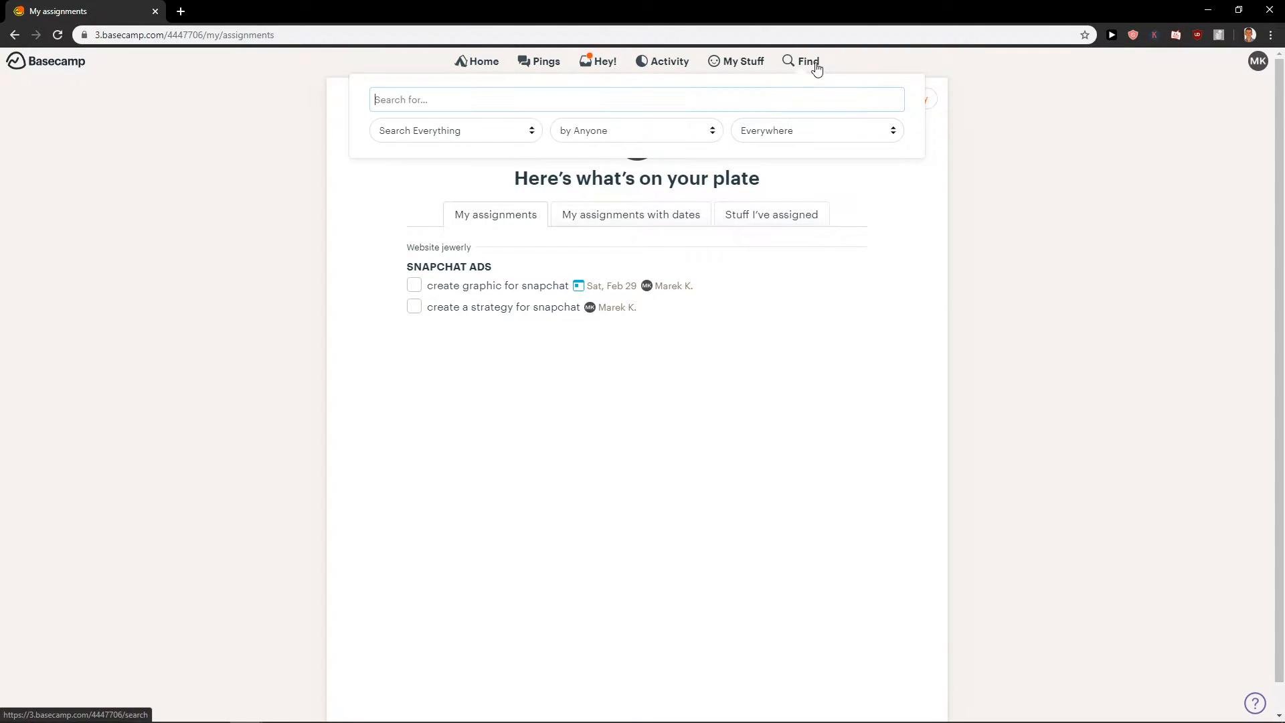
left_click(1005, 93)
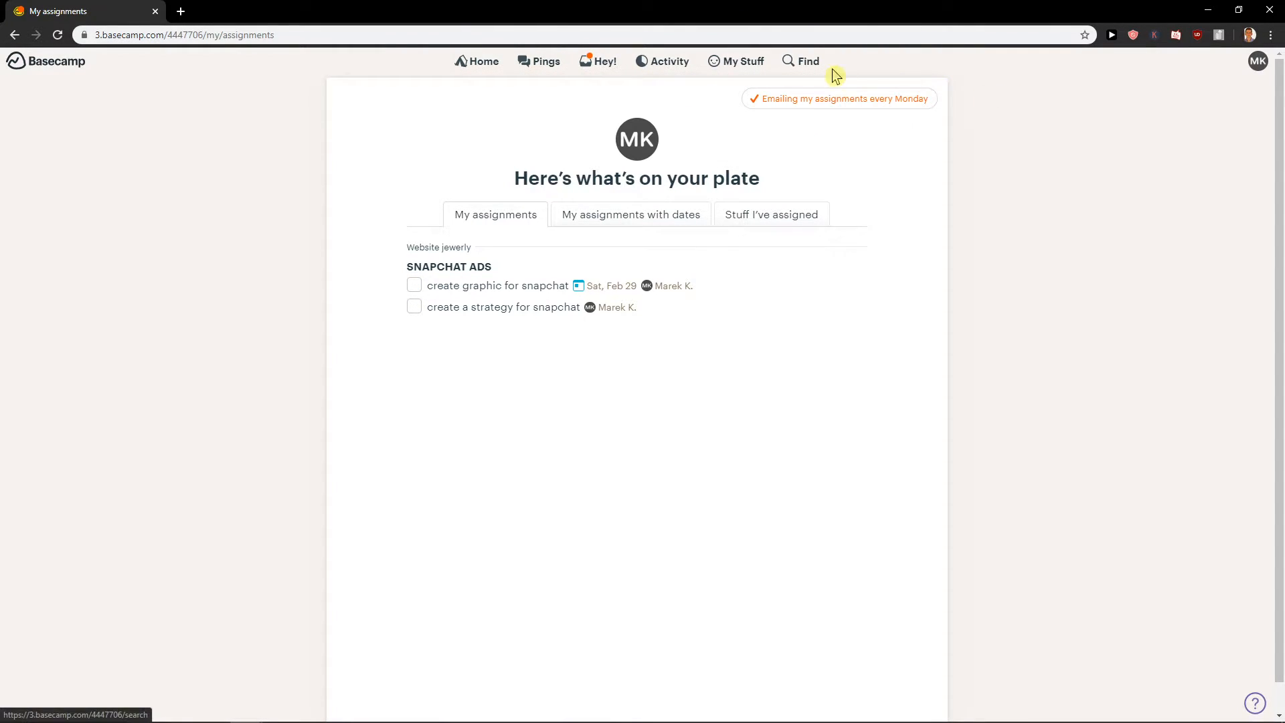
left_click(63, 64)
left_click(485, 65)
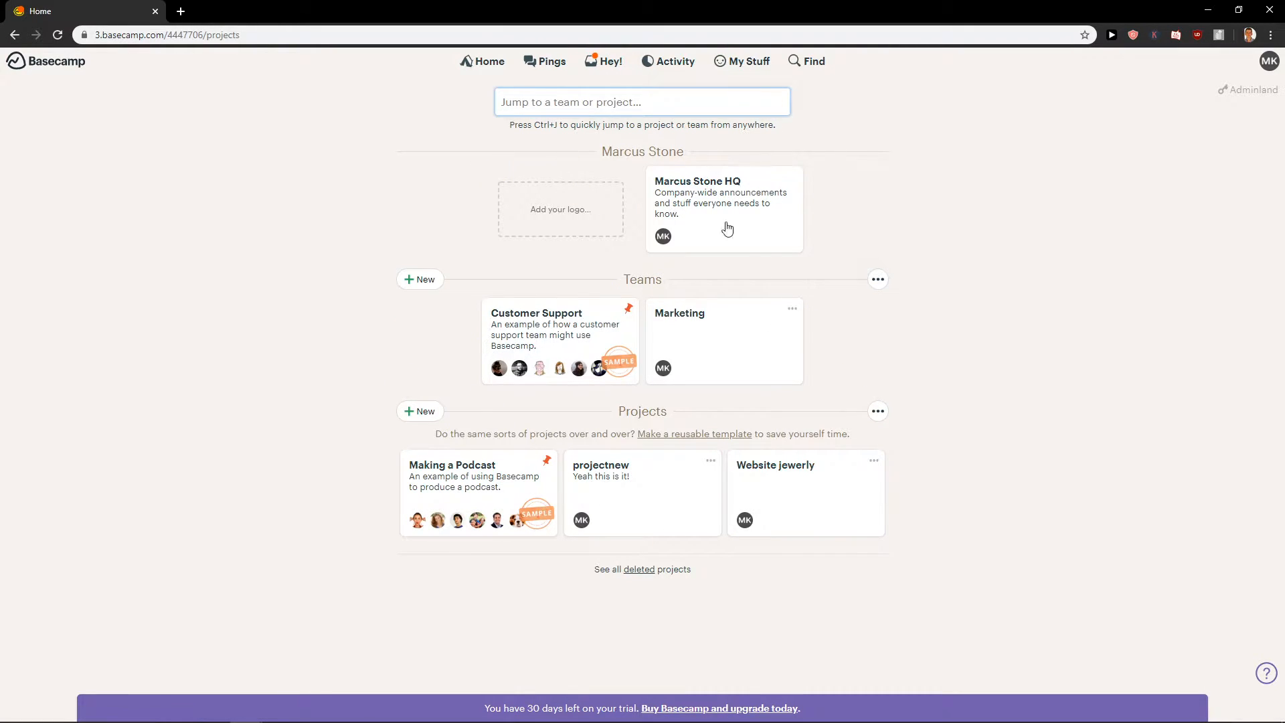
Upload the image 13.jpg to the company HQ's Docs & Files.
left_click(754, 228)
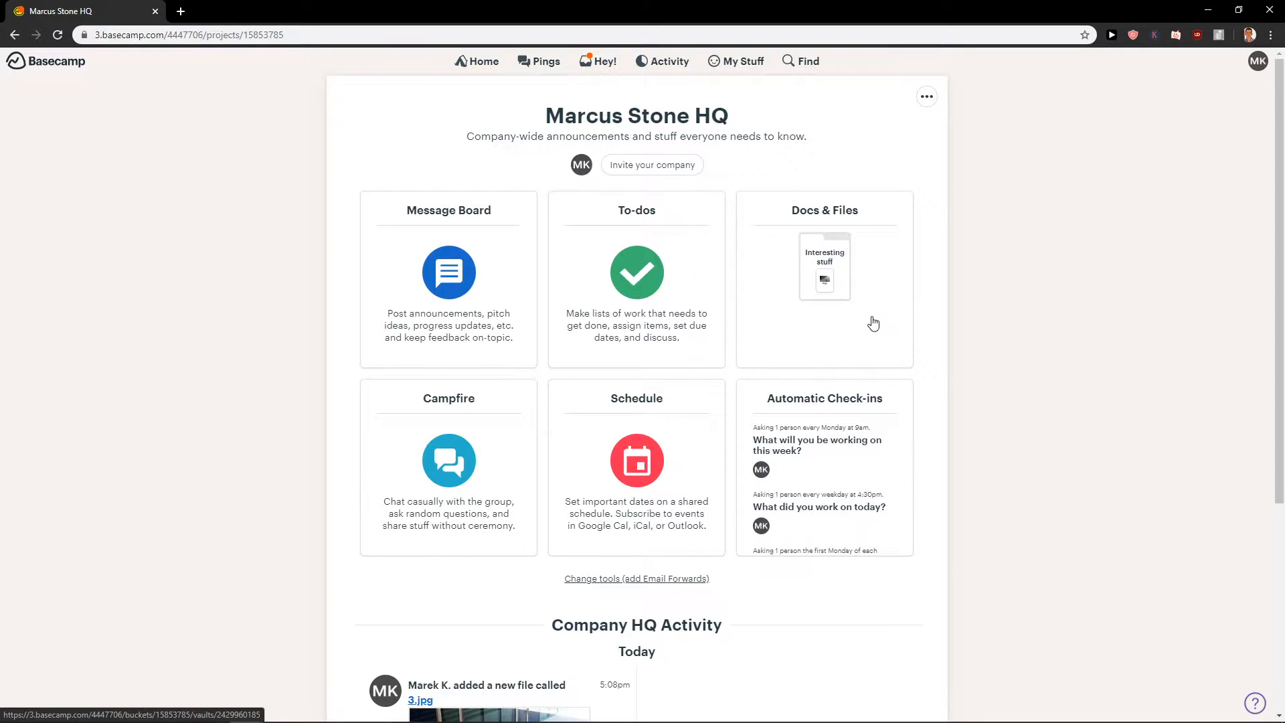
left_click(873, 323)
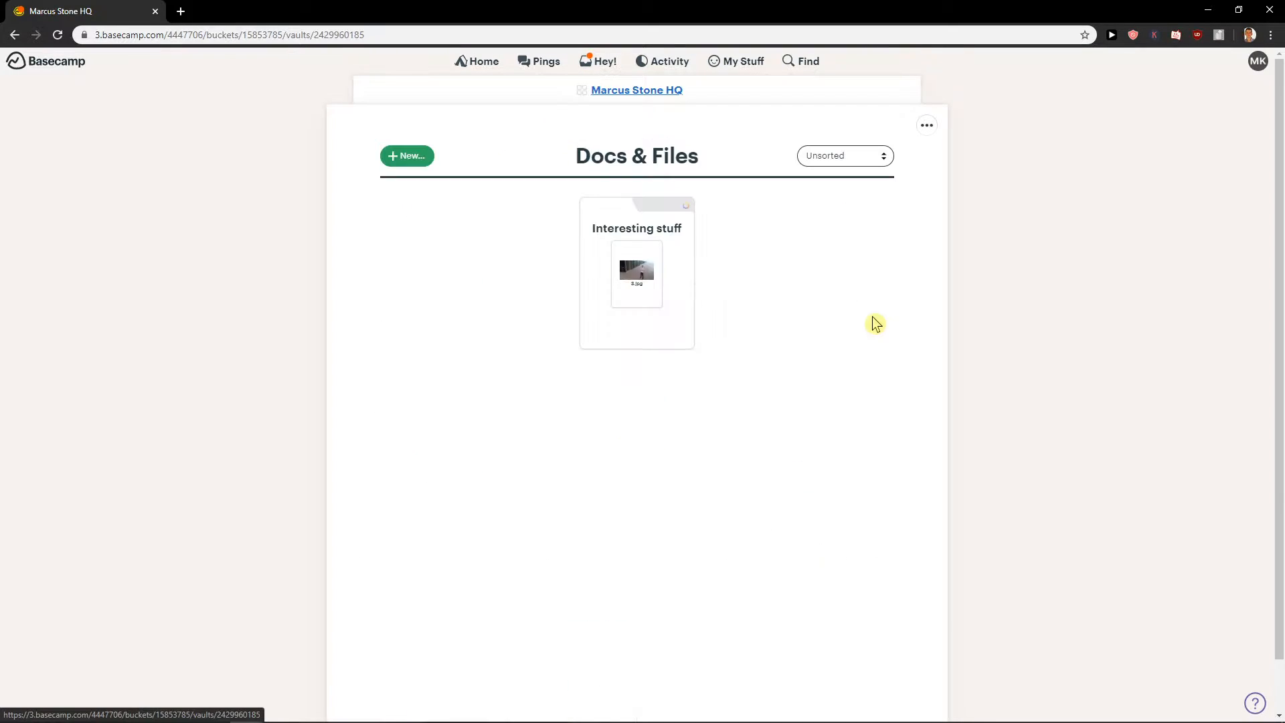
left_click(420, 163)
left_click(488, 226)
double_click(510, 175)
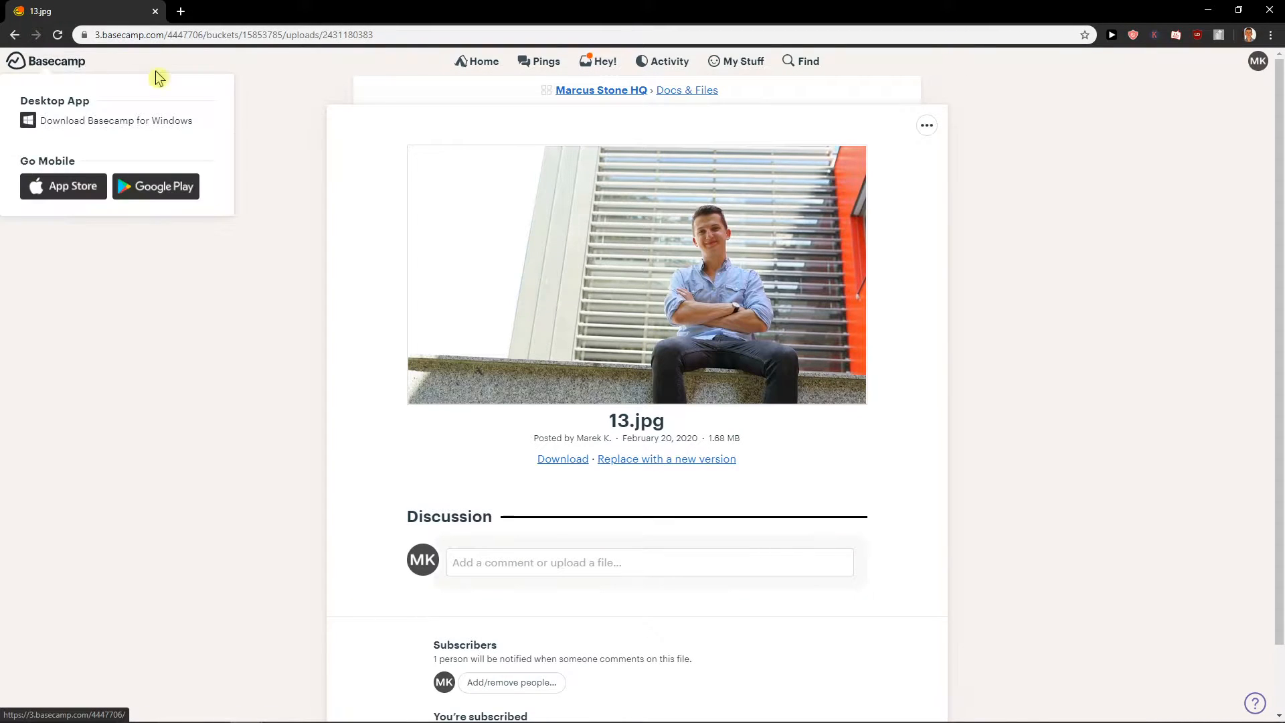
Look over the company HQ's tools, including its automatic check-ins, and return to the home page.
left_click(473, 68)
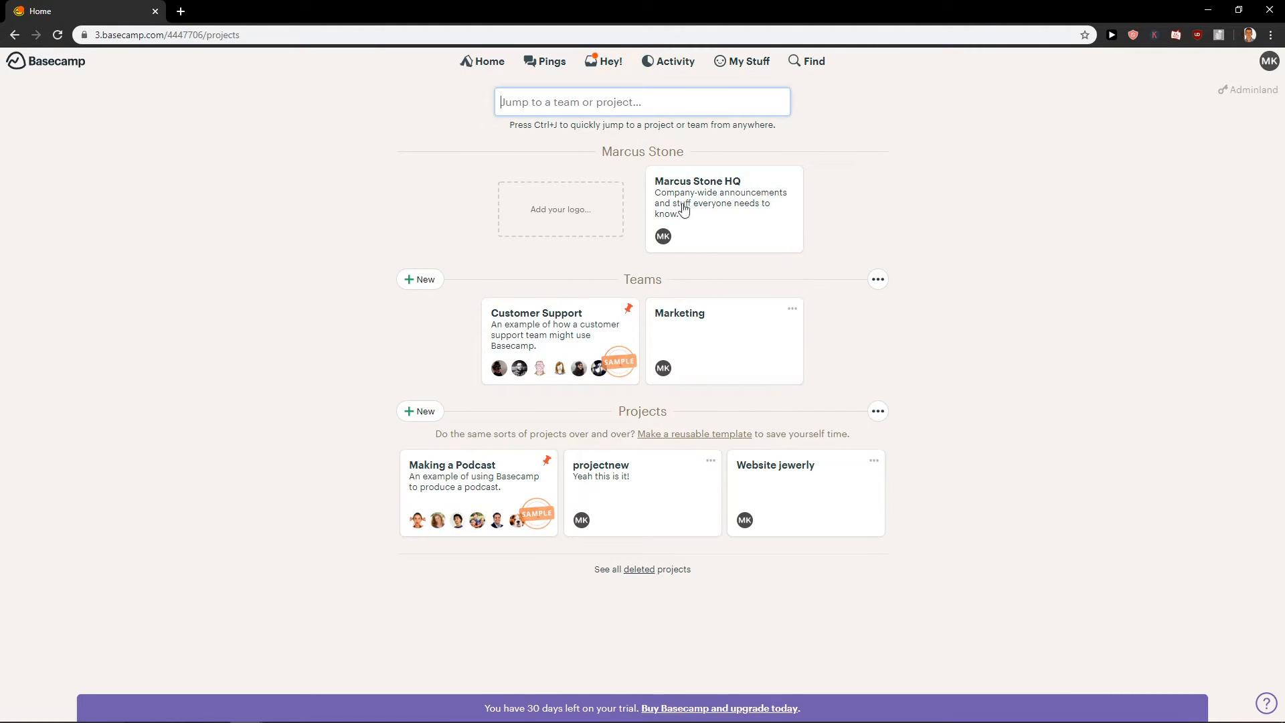
left_click(743, 242)
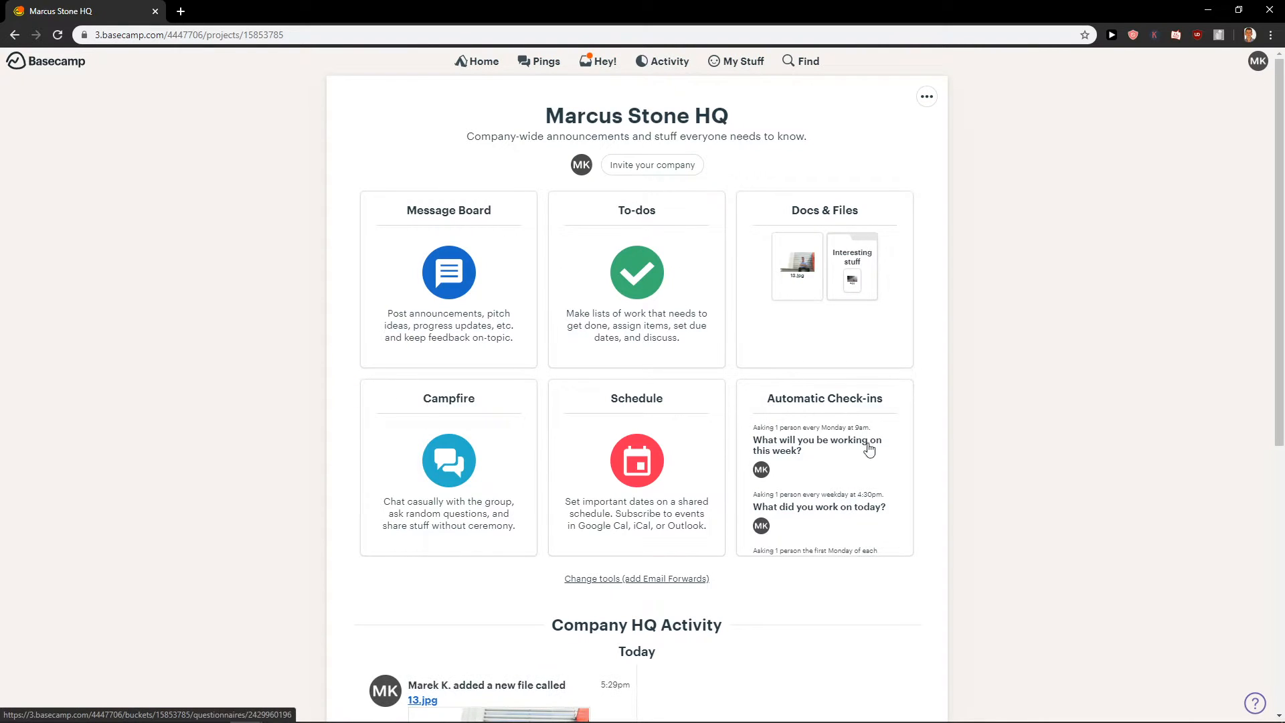
left_click(480, 64)
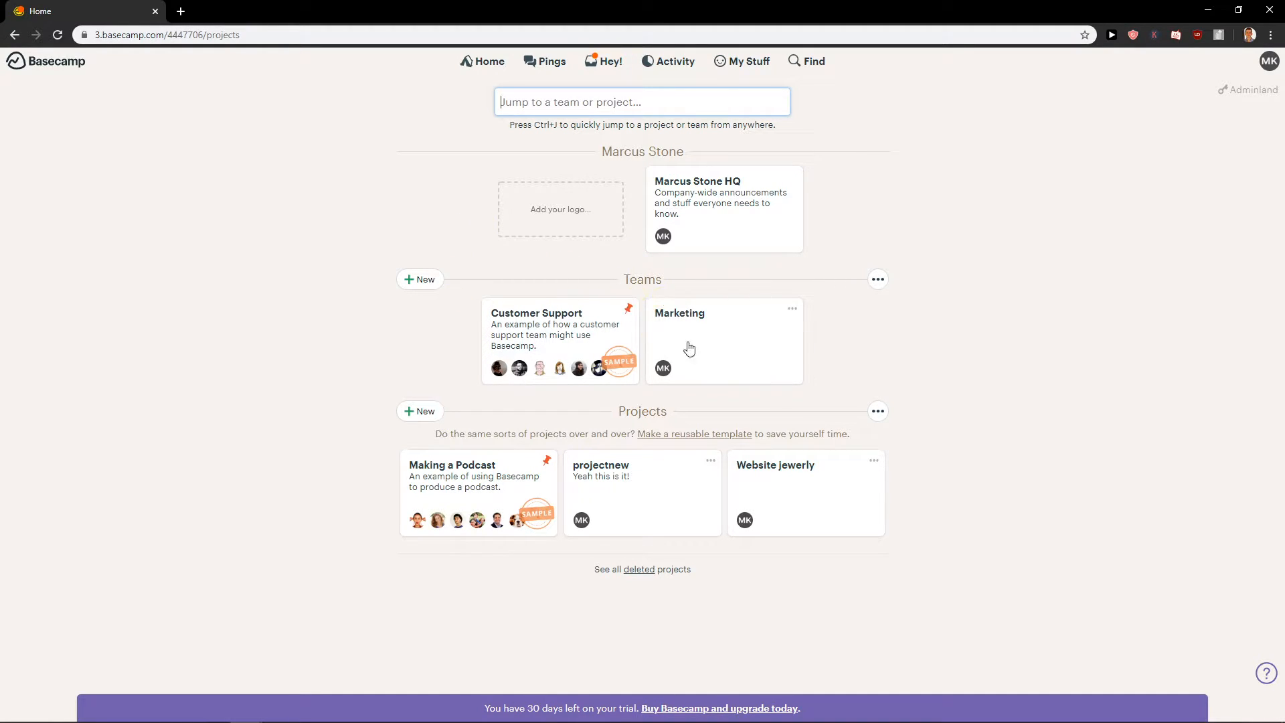
Examine the form for adding people to the Marketing team, including its name and email fields, and return home without sending an invitation.
left_click(757, 365)
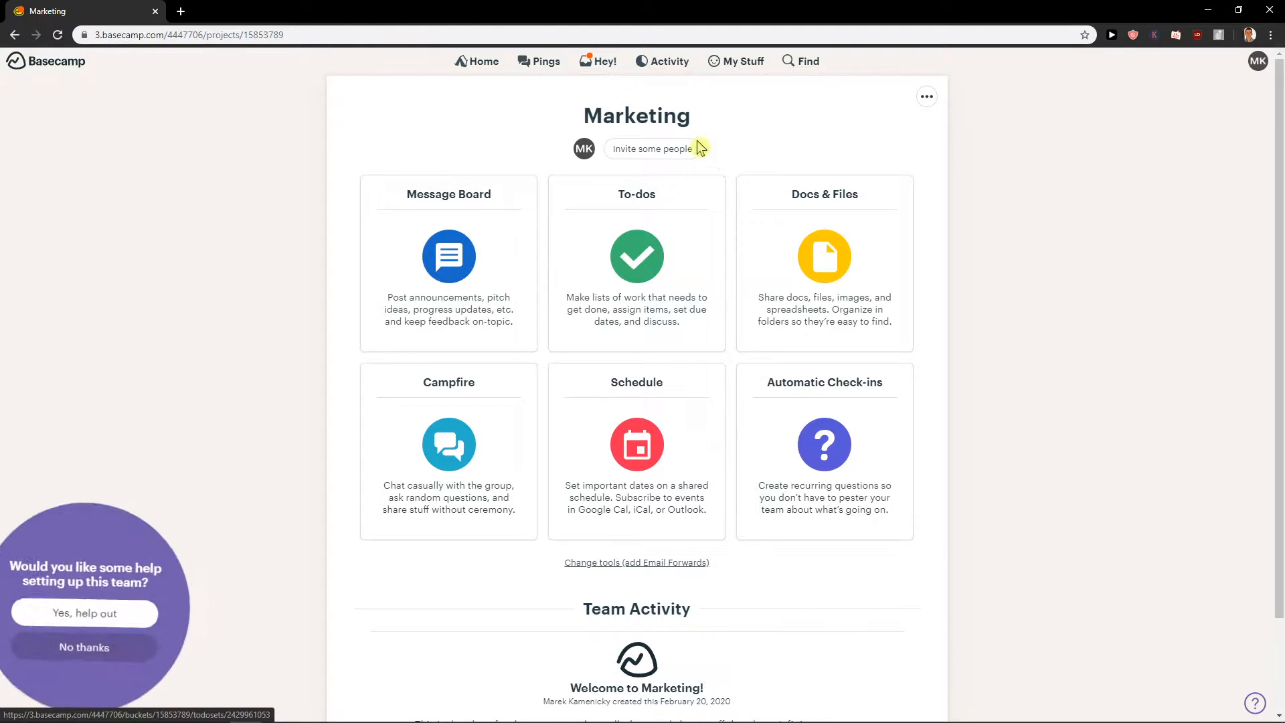
left_click(661, 148)
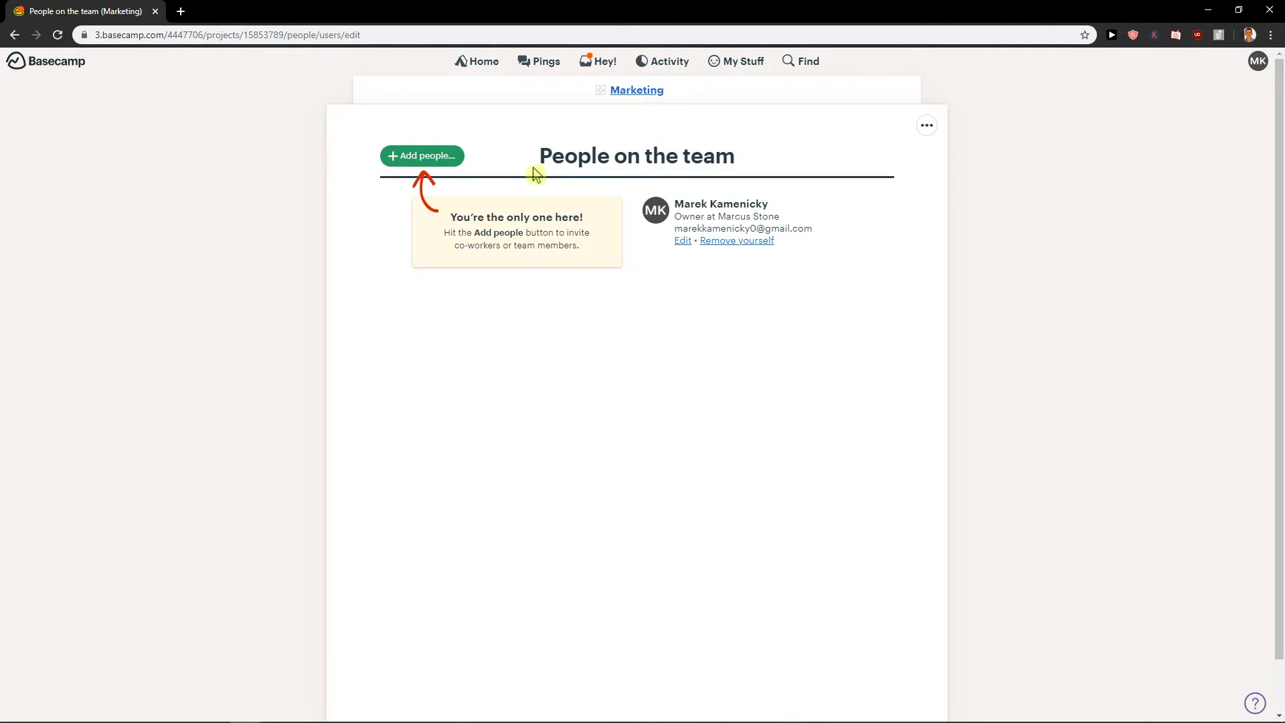
left_click(425, 159)
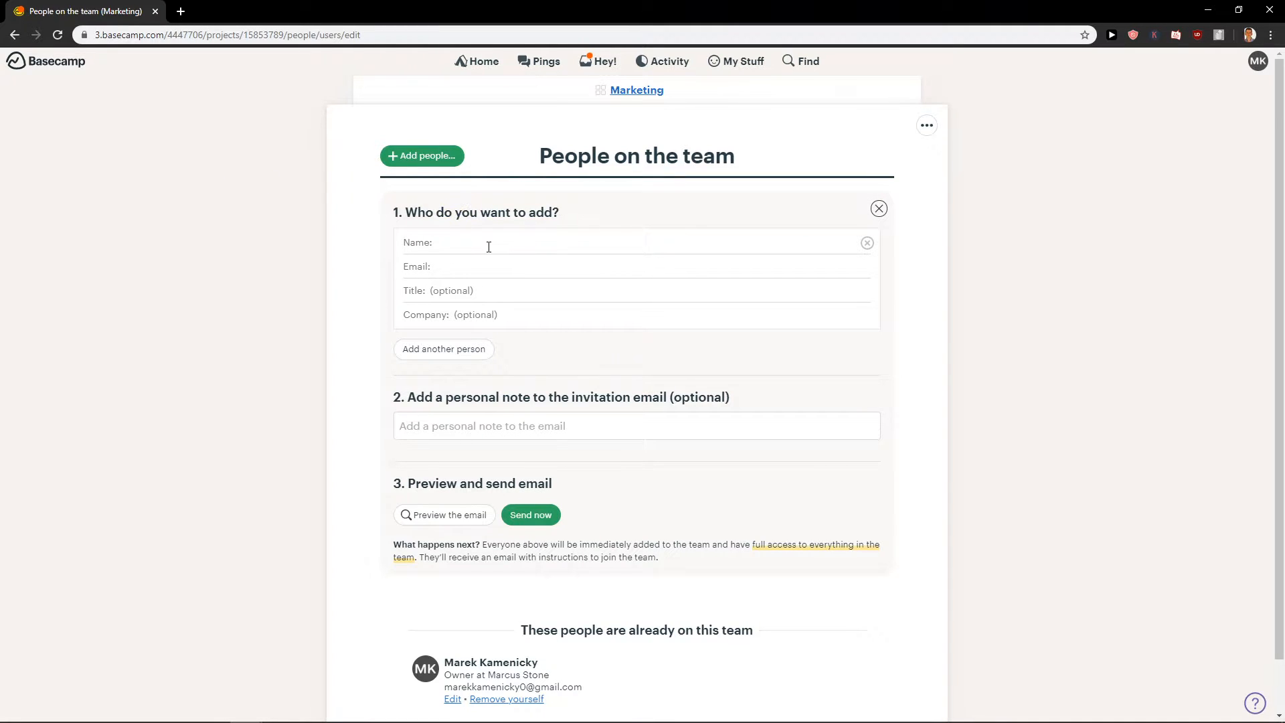
left_click_drag(395, 215, 608, 218)
left_click(583, 238)
left_click(536, 267)
left_click(646, 394)
left_click(496, 69)
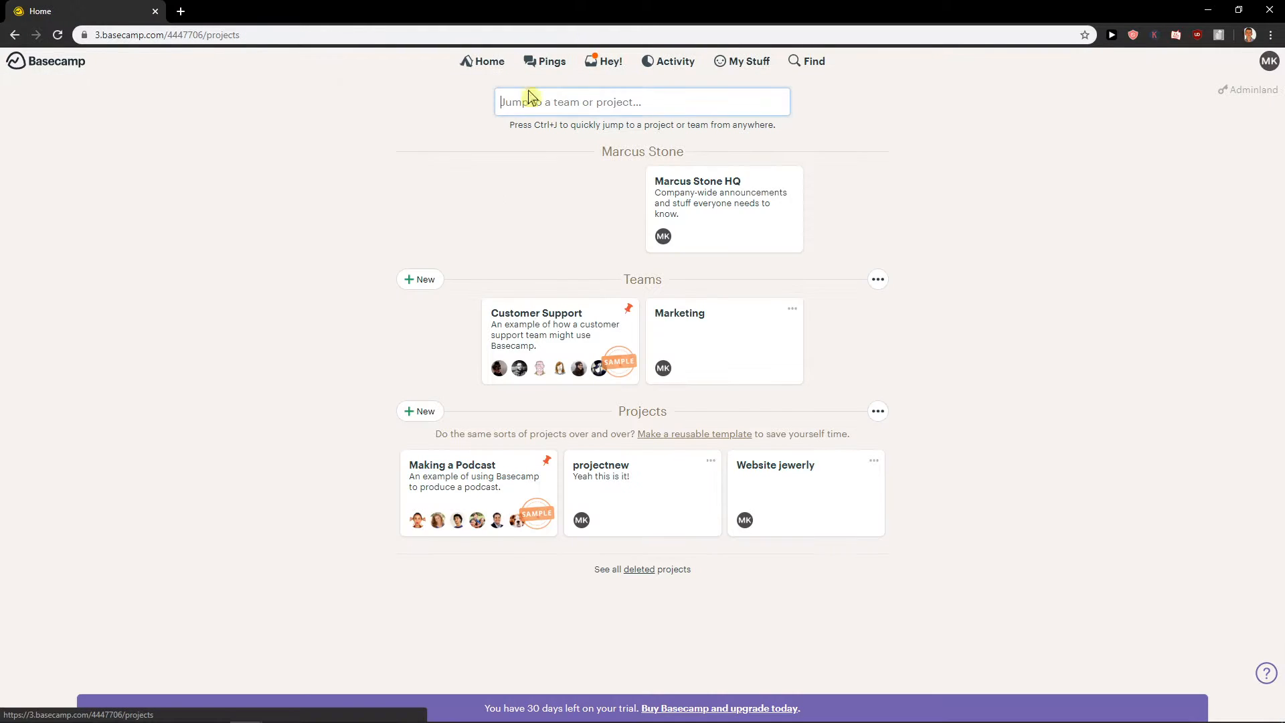
Post a message titled "Idea" on the Marketing team's message board.
left_click(700, 320)
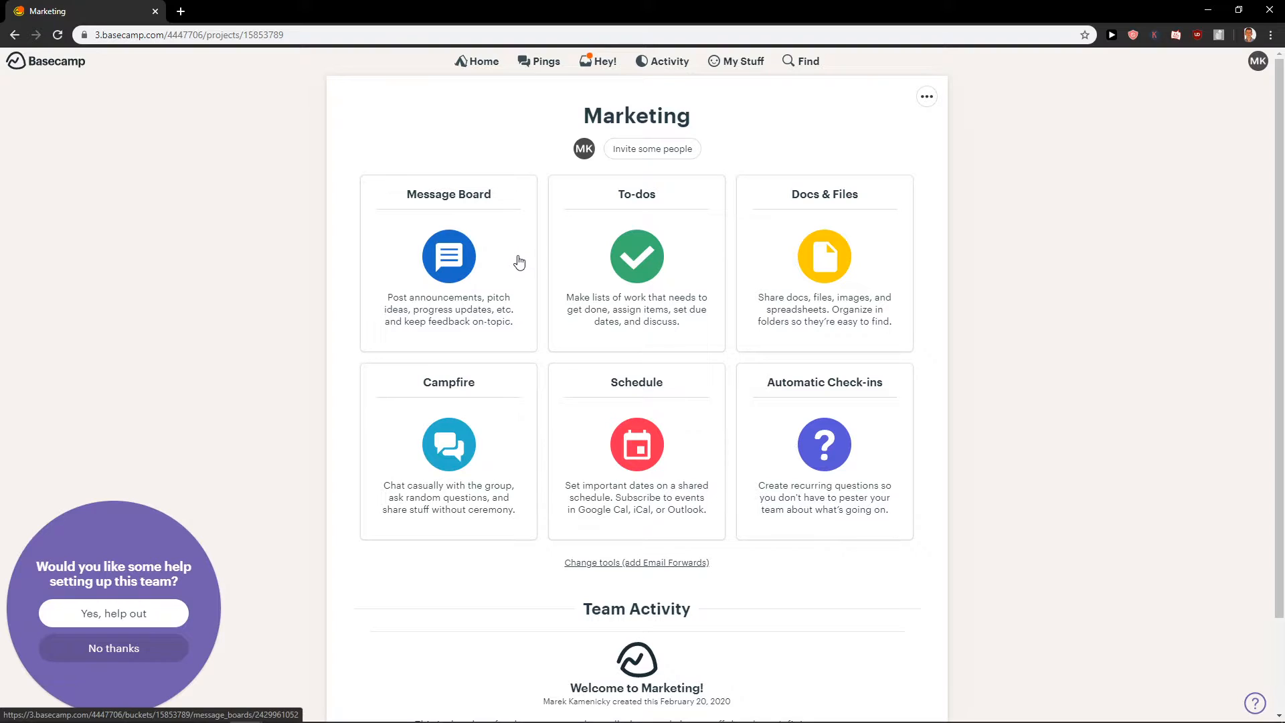
left_click(511, 265)
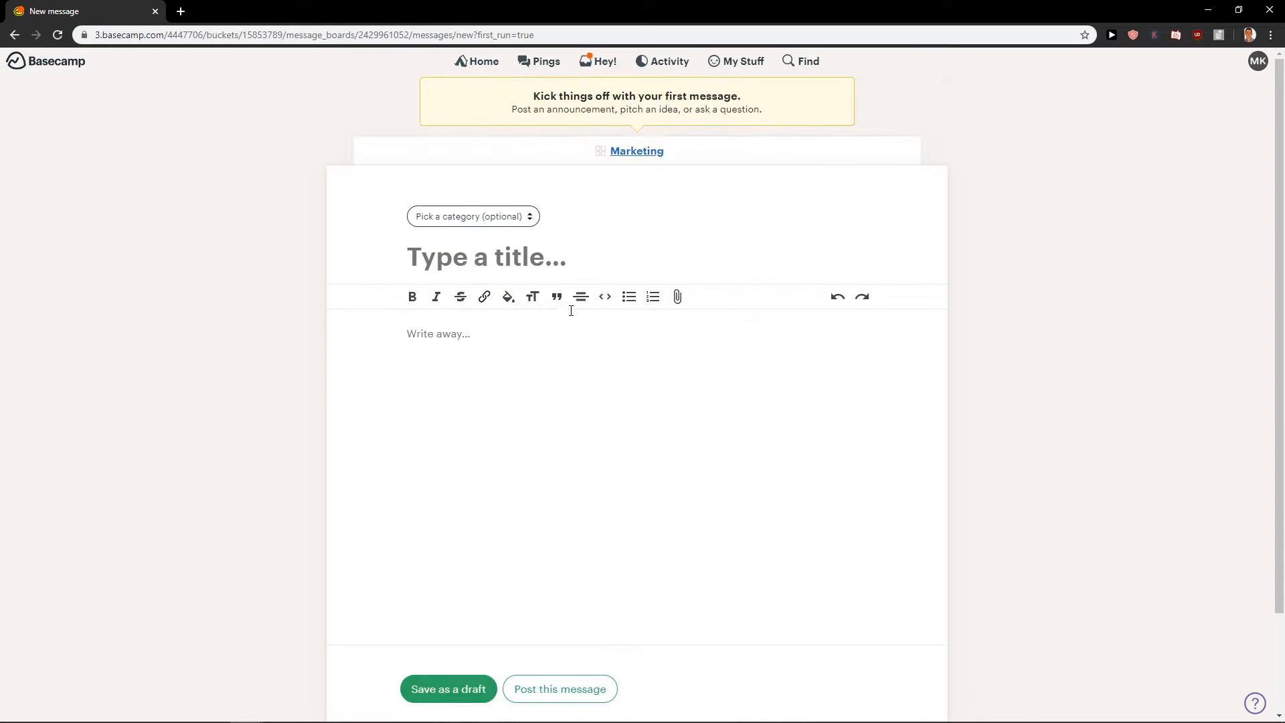
type("Idea")
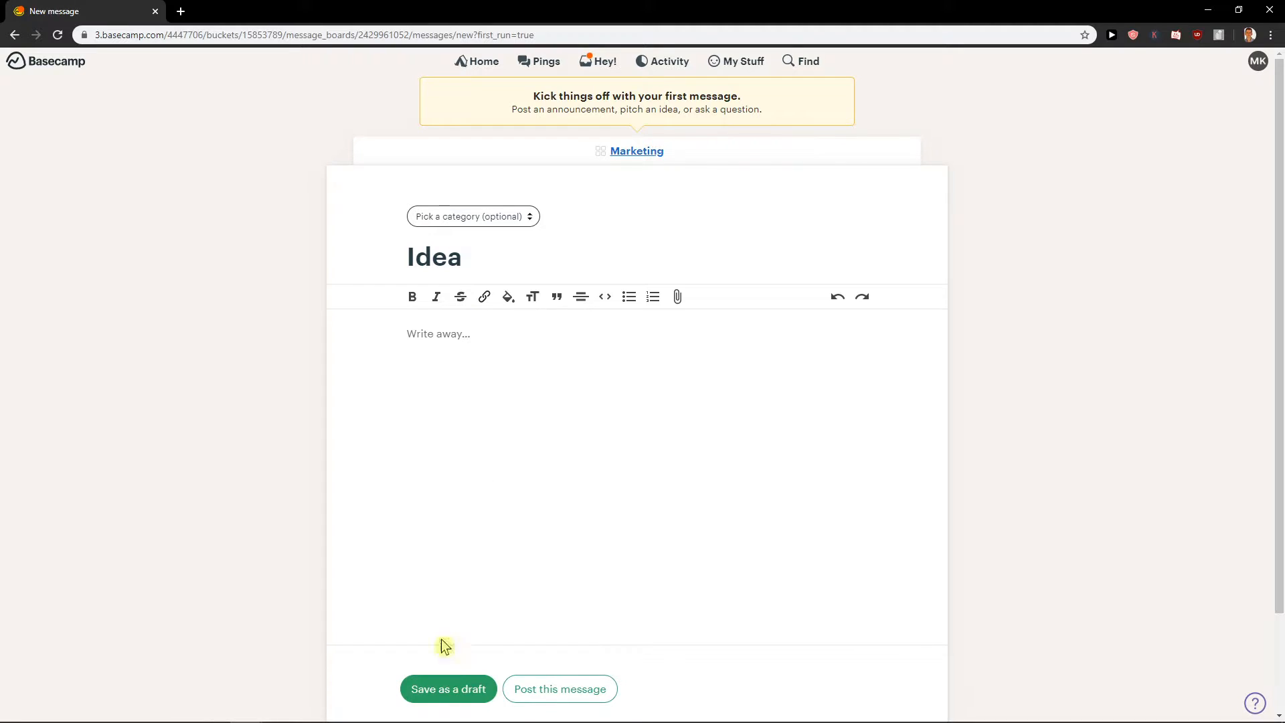
left_click(569, 696)
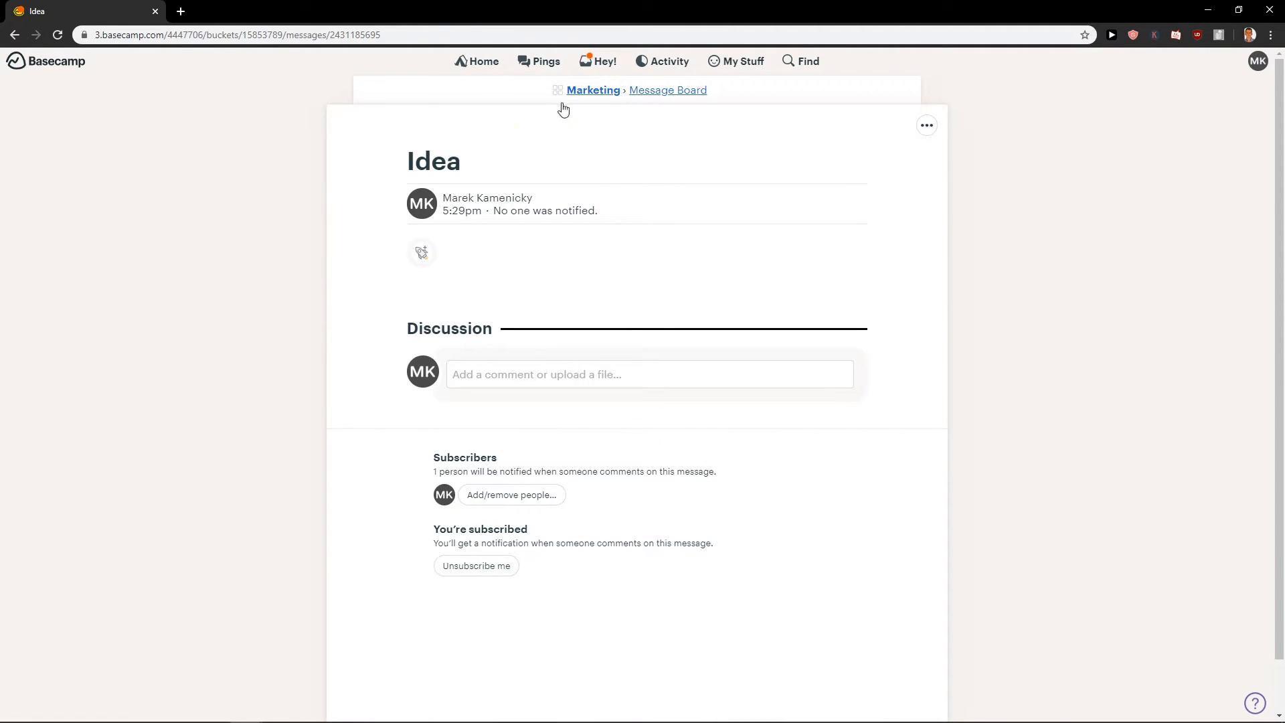
Create a to-do list named "Everyone finish certificate of google ads" in the Marketing team.
left_click(595, 89)
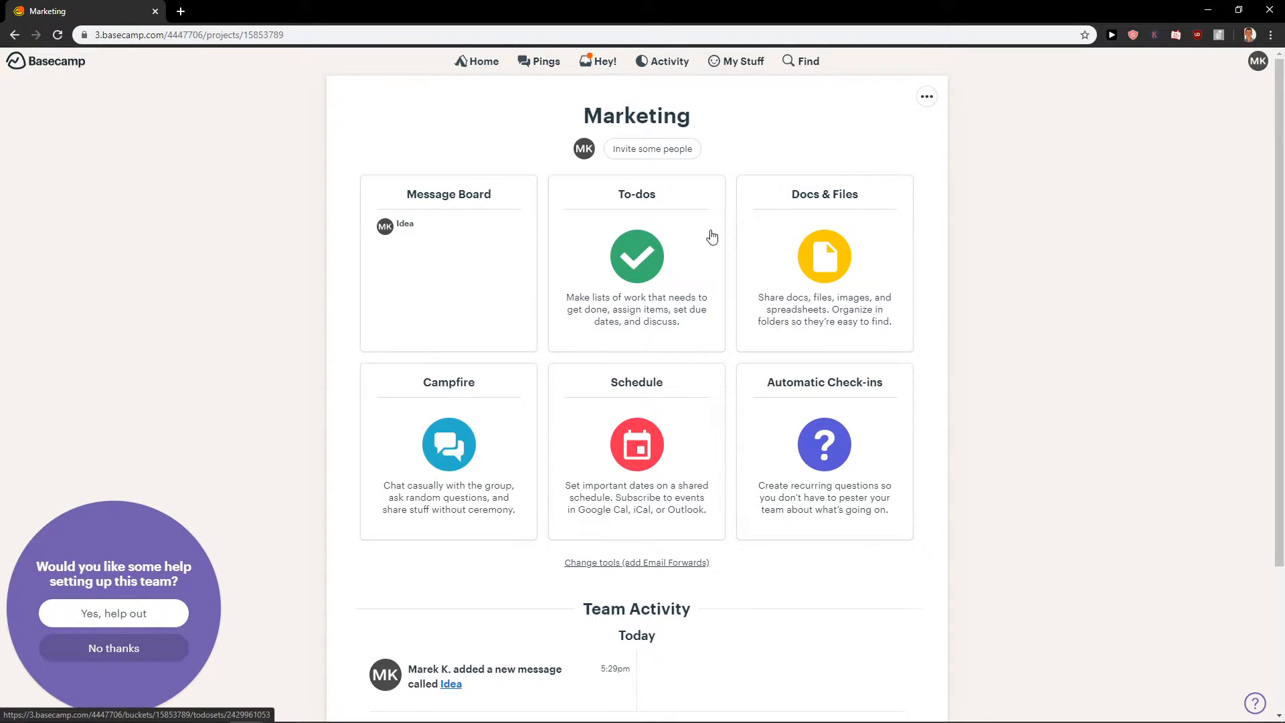
left_click(711, 238)
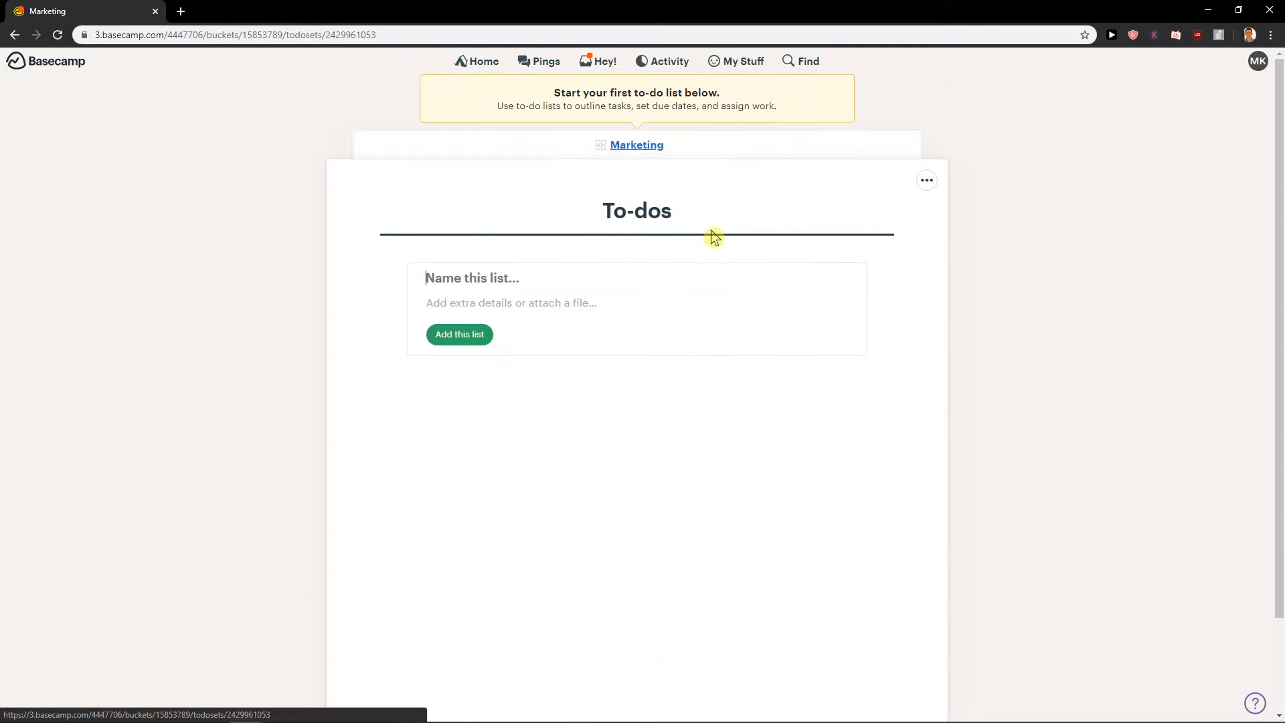
type("Everyone finish certificate of g")
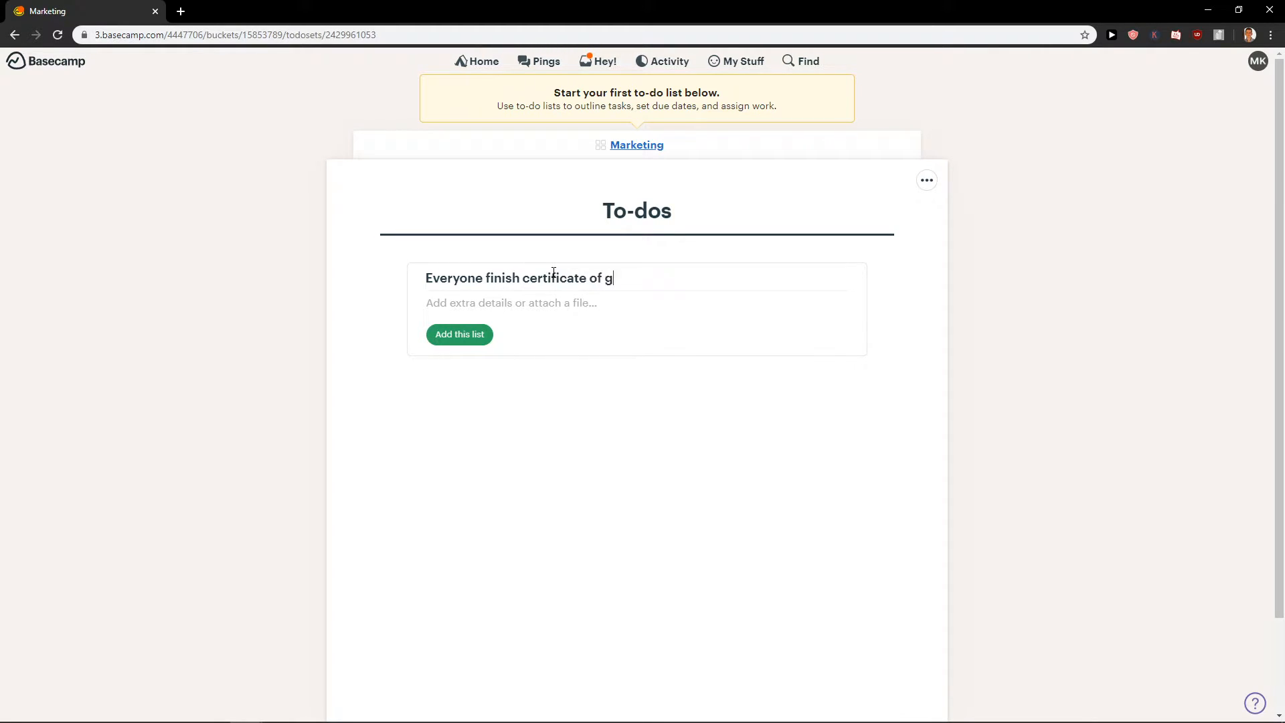
type("s")
left_click(480, 335)
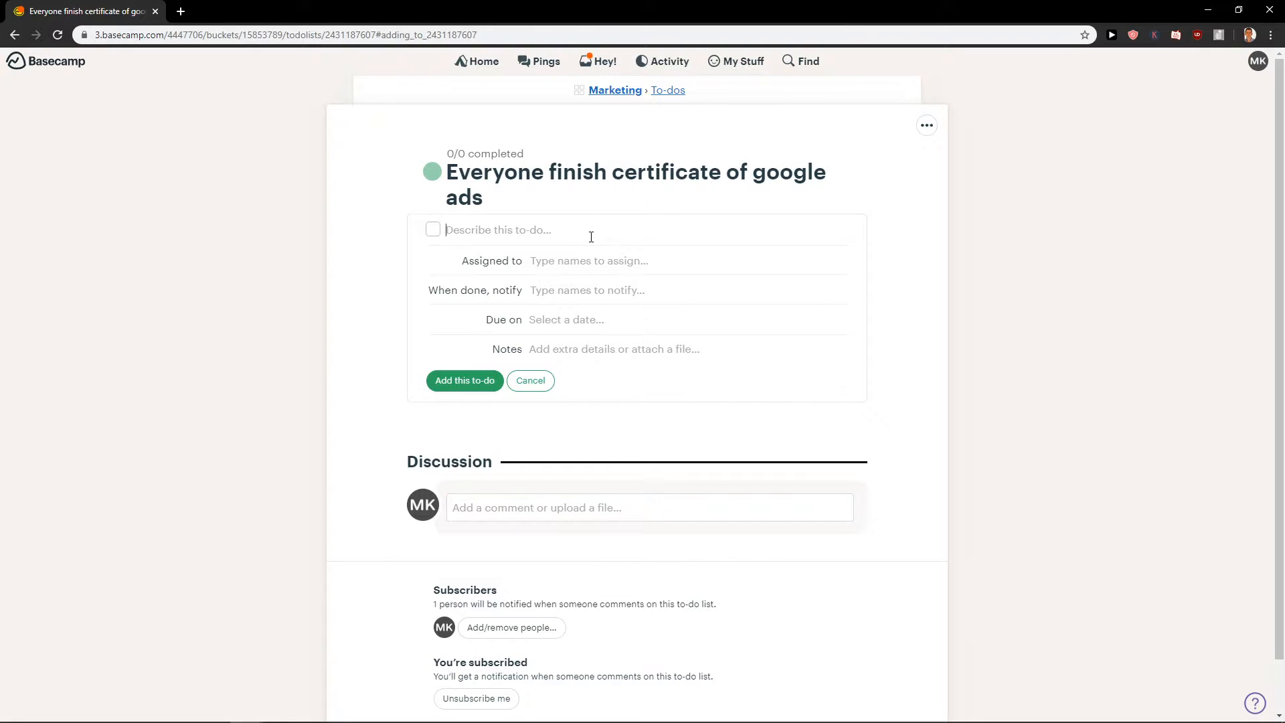
Describe the list's first to-do as ".", and set the account owner as both assignee and person notified when it is done.
type(".")
left_click(639, 261)
type("ma")
left_click(591, 279)
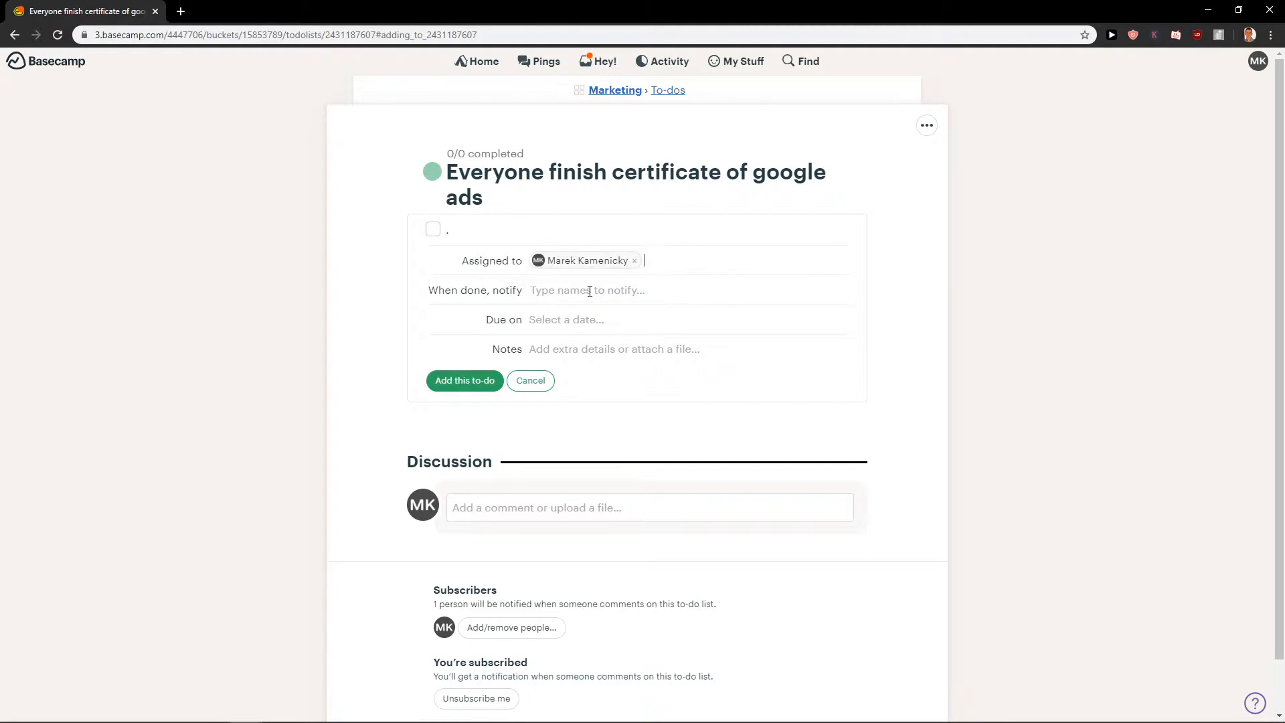
type("m")
left_click(561, 310)
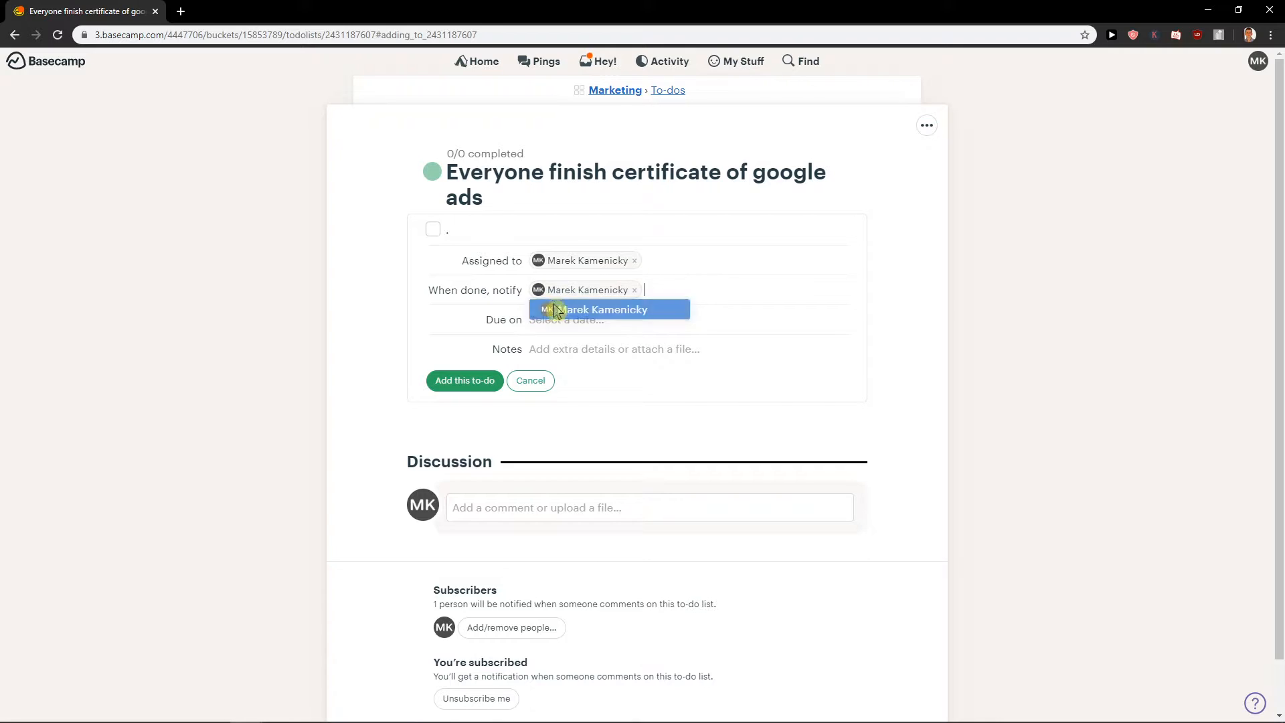
Set the to-do's due date to Fri, Feb 28, 2020, add it to the list and return to the Marketing team page.
left_click(556, 329)
left_click(579, 346)
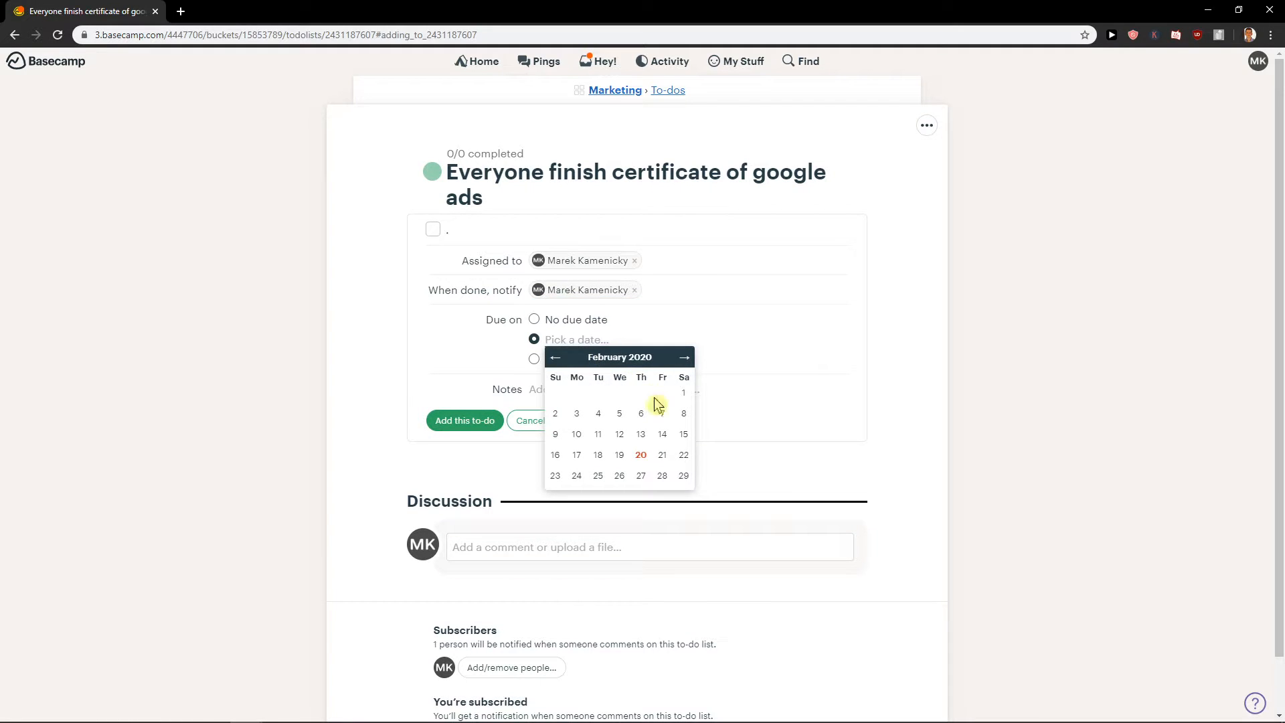
left_click(668, 483)
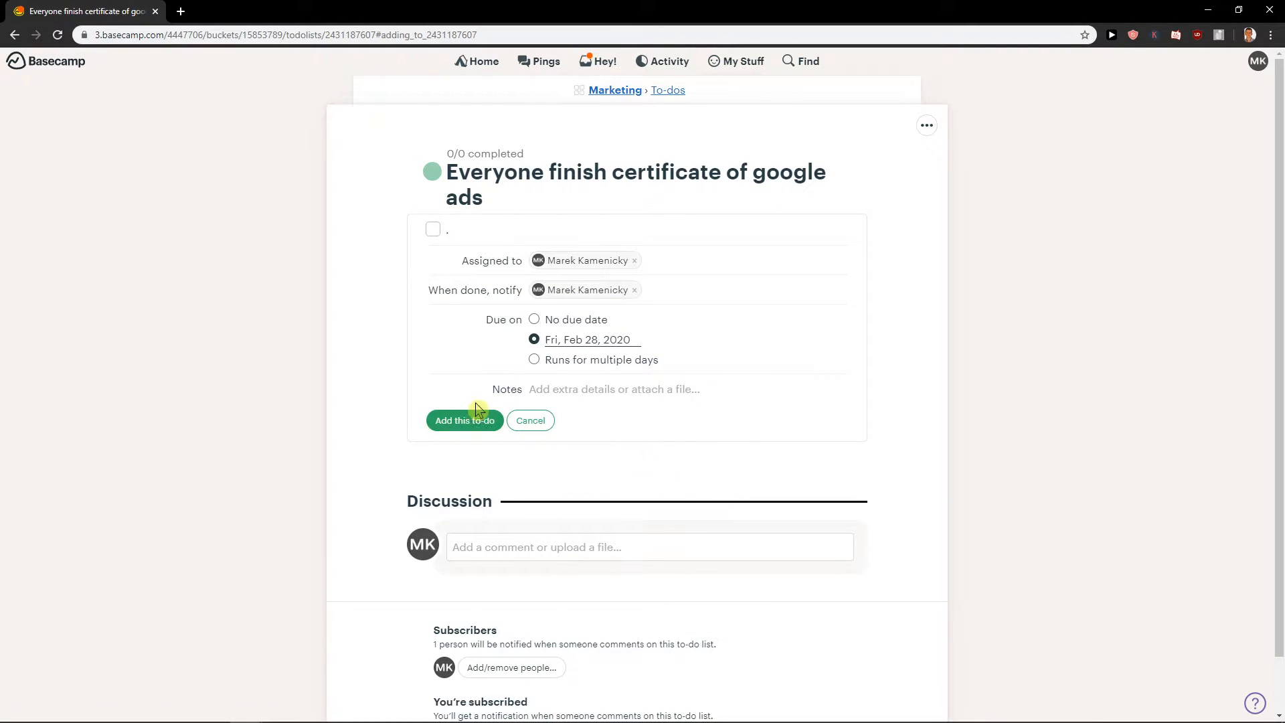
left_click(438, 425)
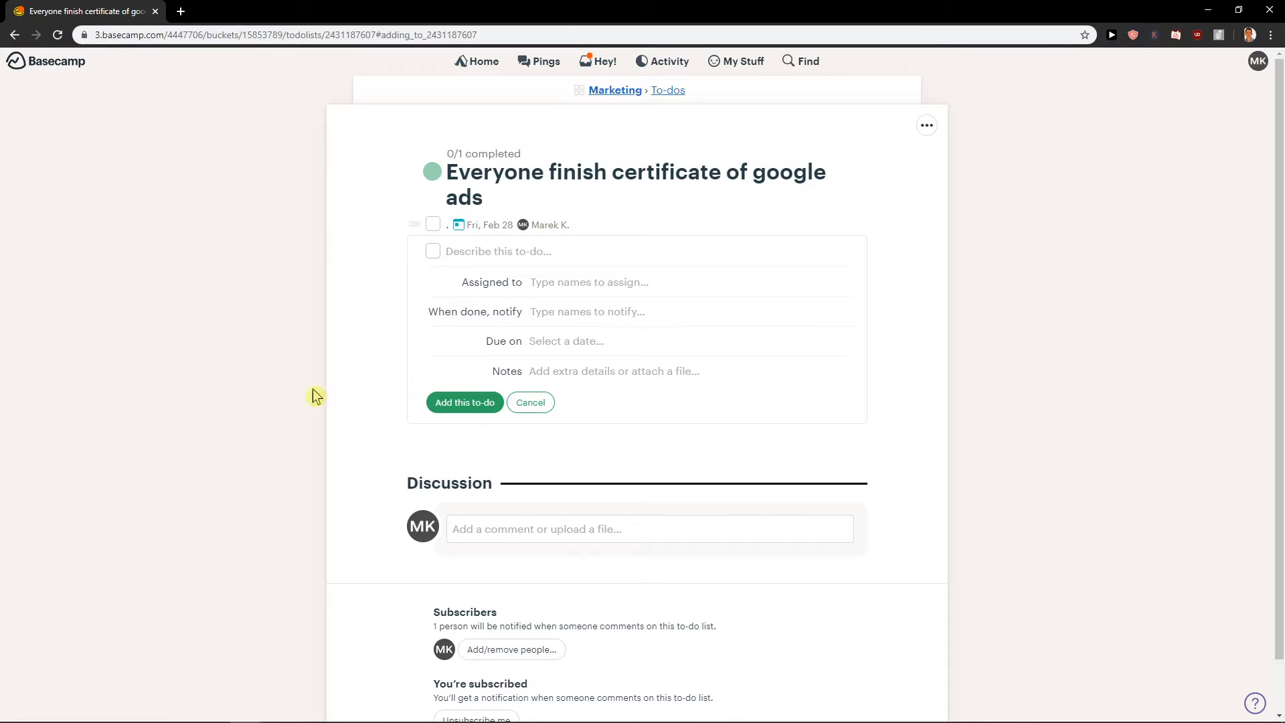
left_click(606, 91)
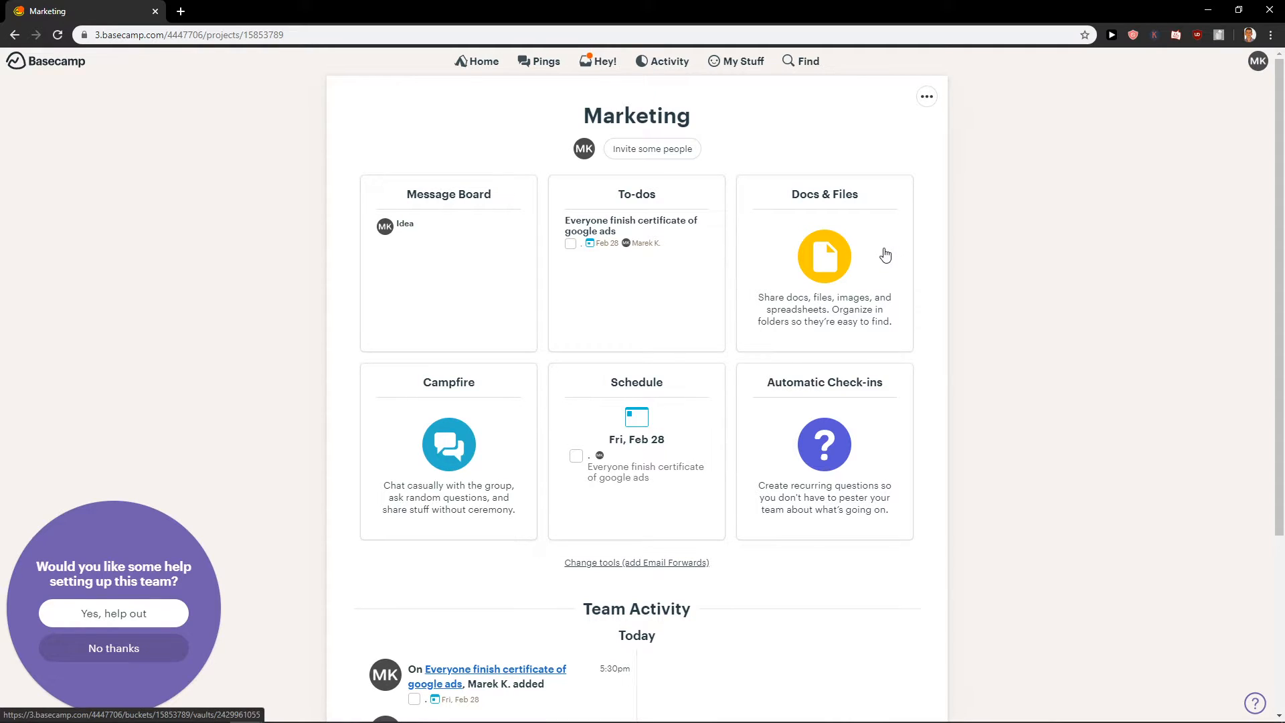
View the Marketing team's Docs & Files area and return to the team page.
left_click(874, 278)
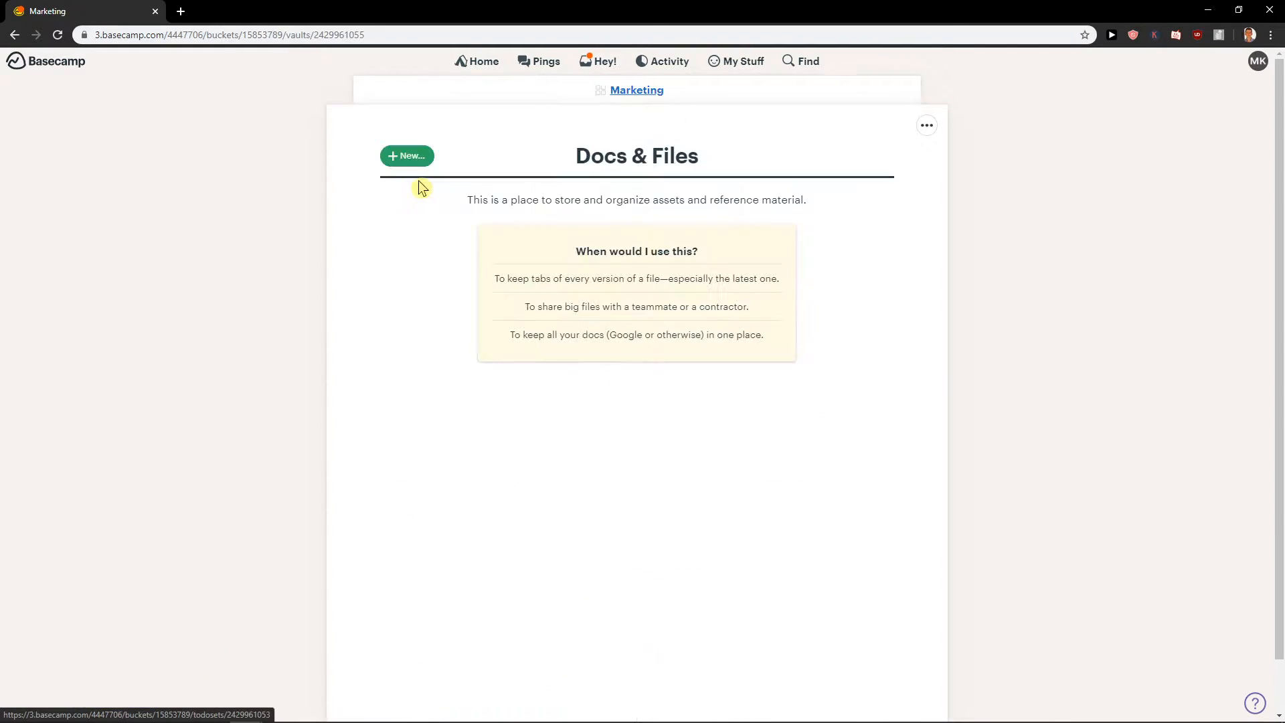
left_click(637, 95)
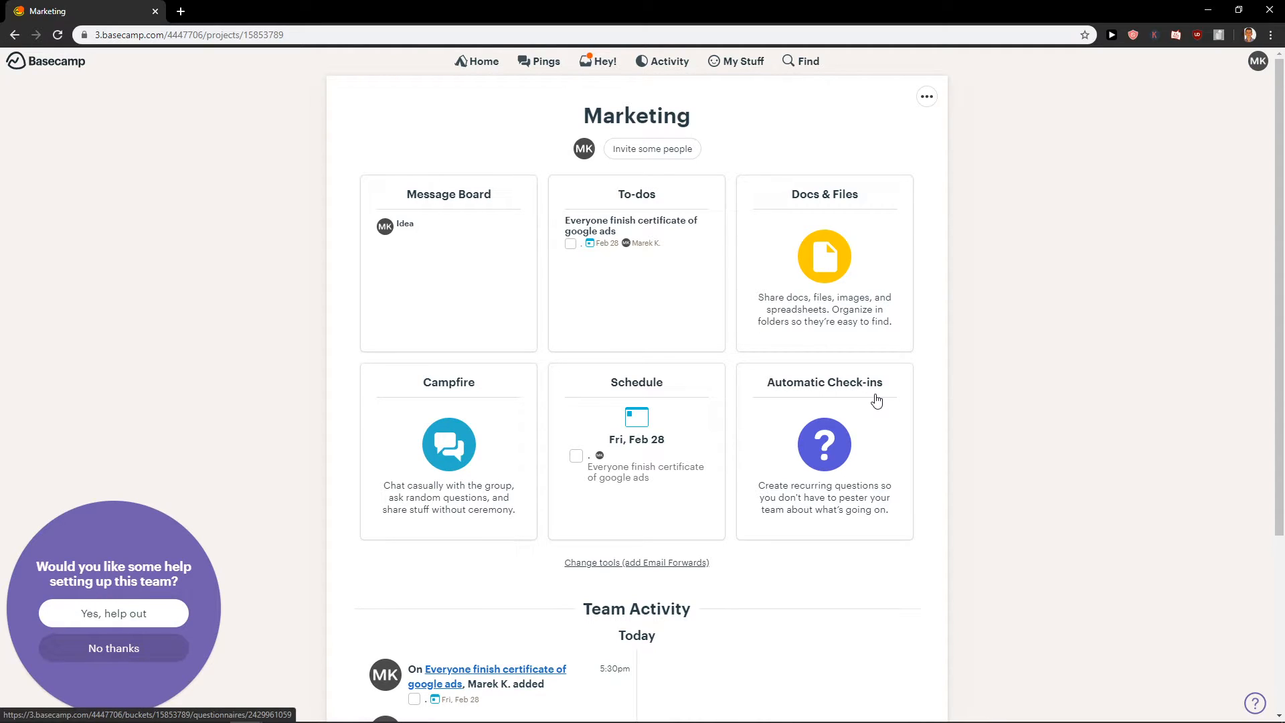
Change the Marketing team's automatic check-in question to "How is your projects going?".
left_click(874, 420)
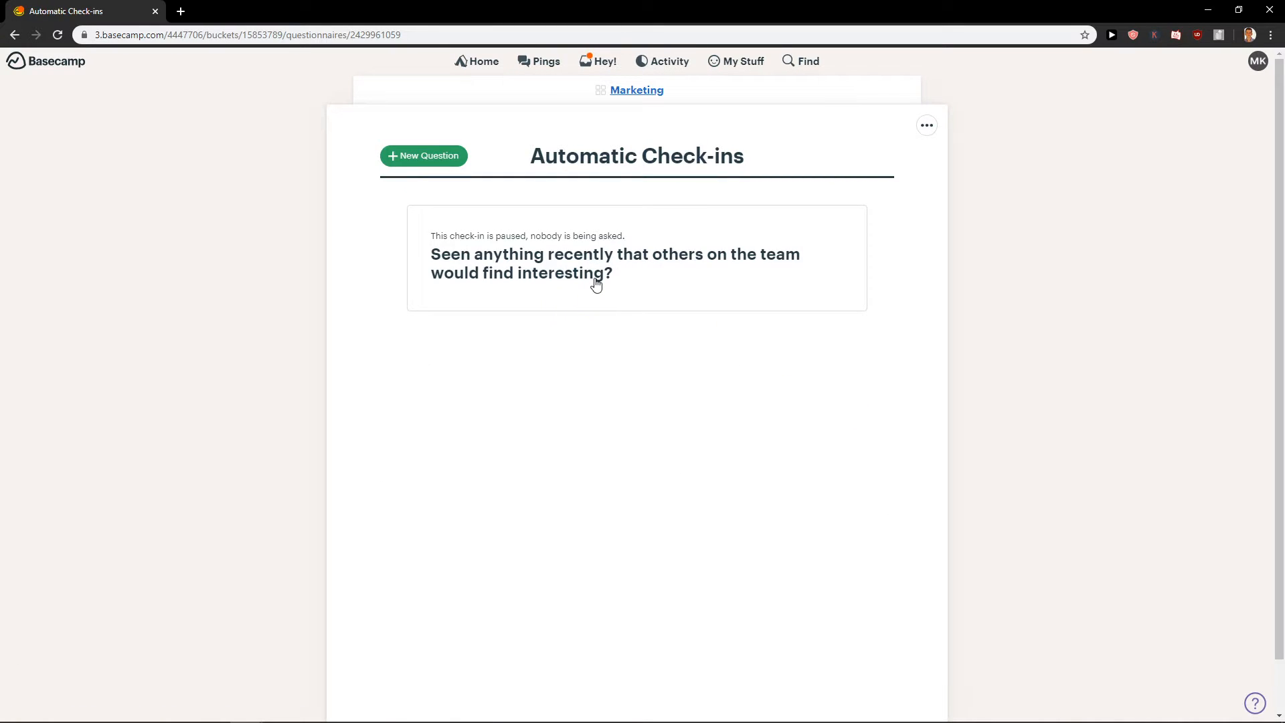
left_click(596, 284)
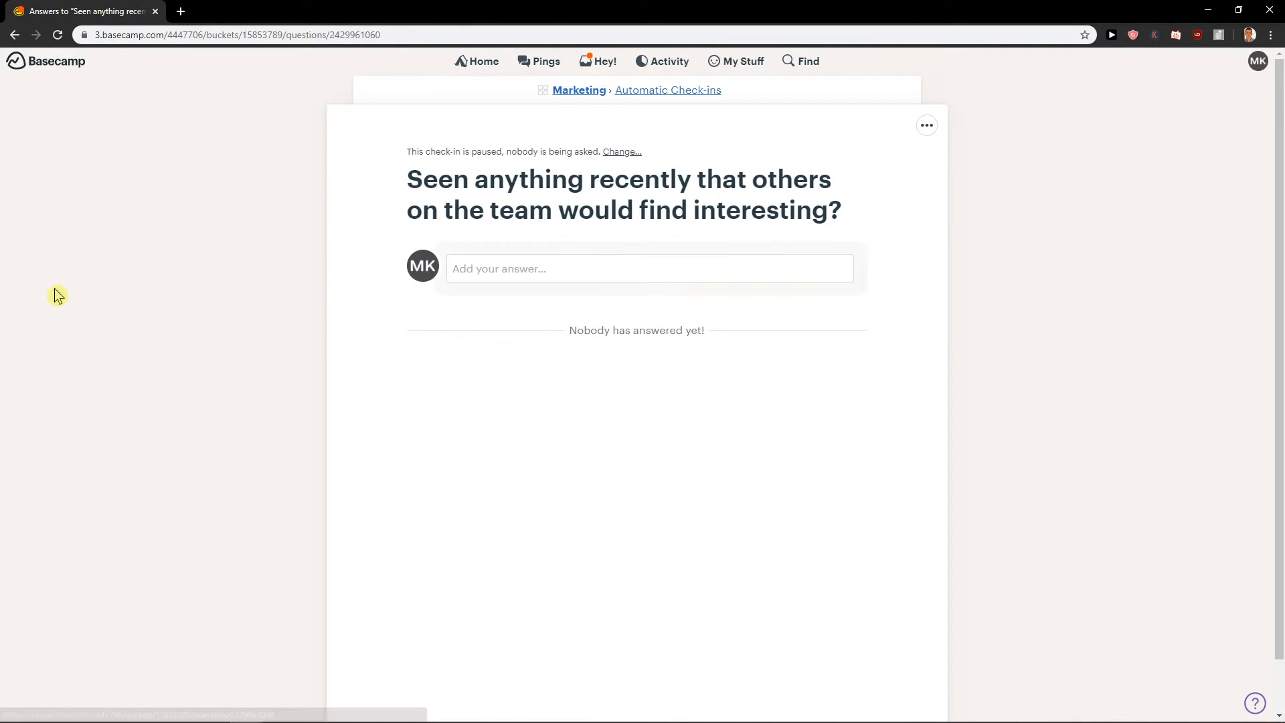
left_click(467, 287)
left_click(381, 330)
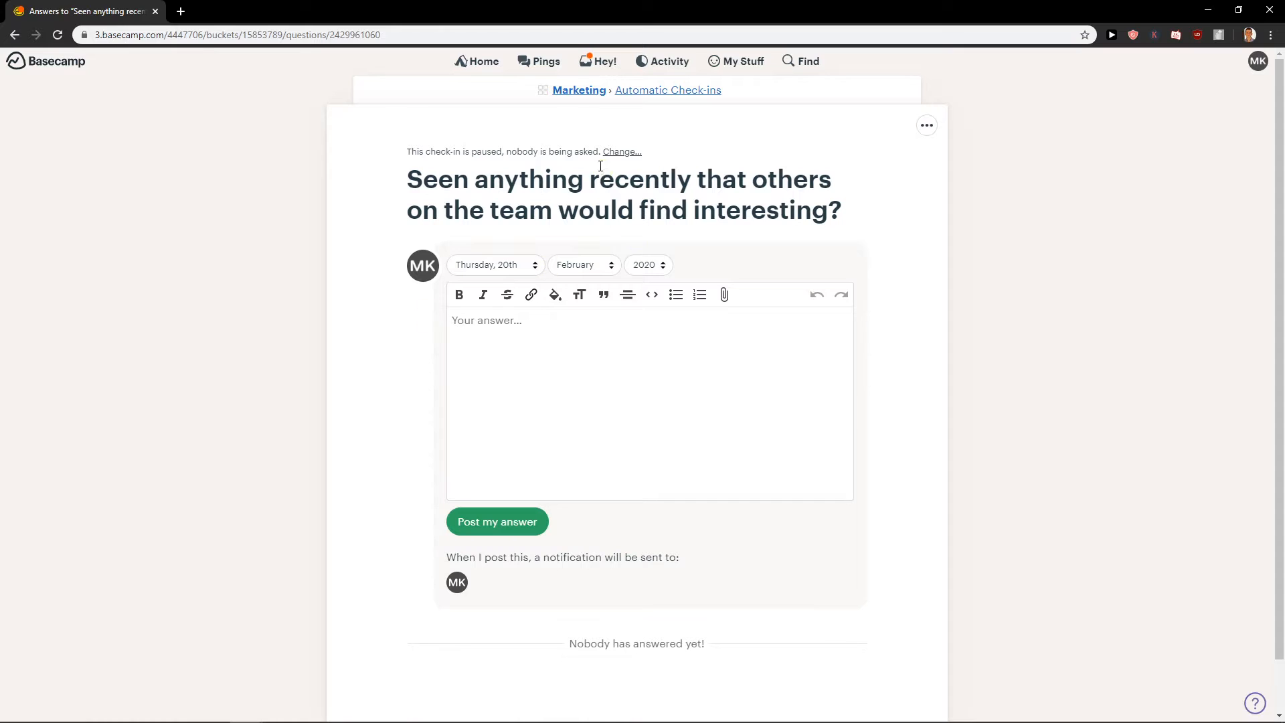
left_click(694, 317)
left_click(622, 152)
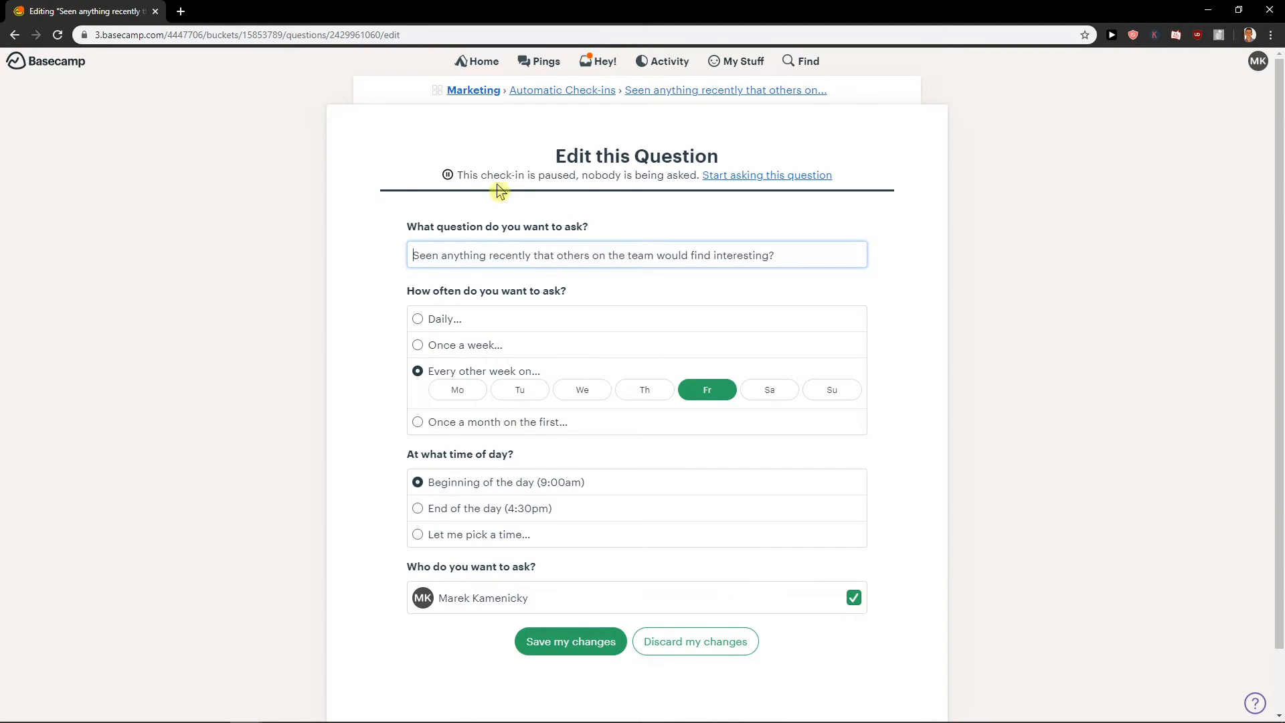
left_click_drag(547, 166, 751, 158)
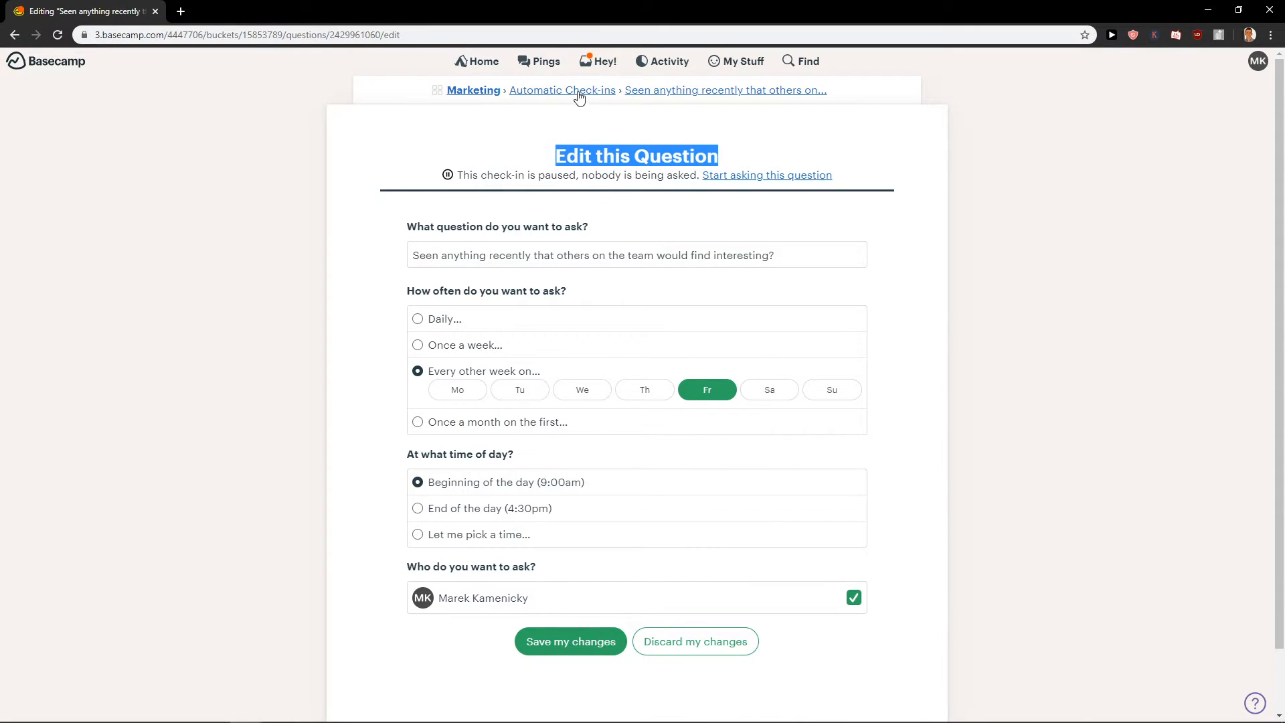
left_click(604, 253)
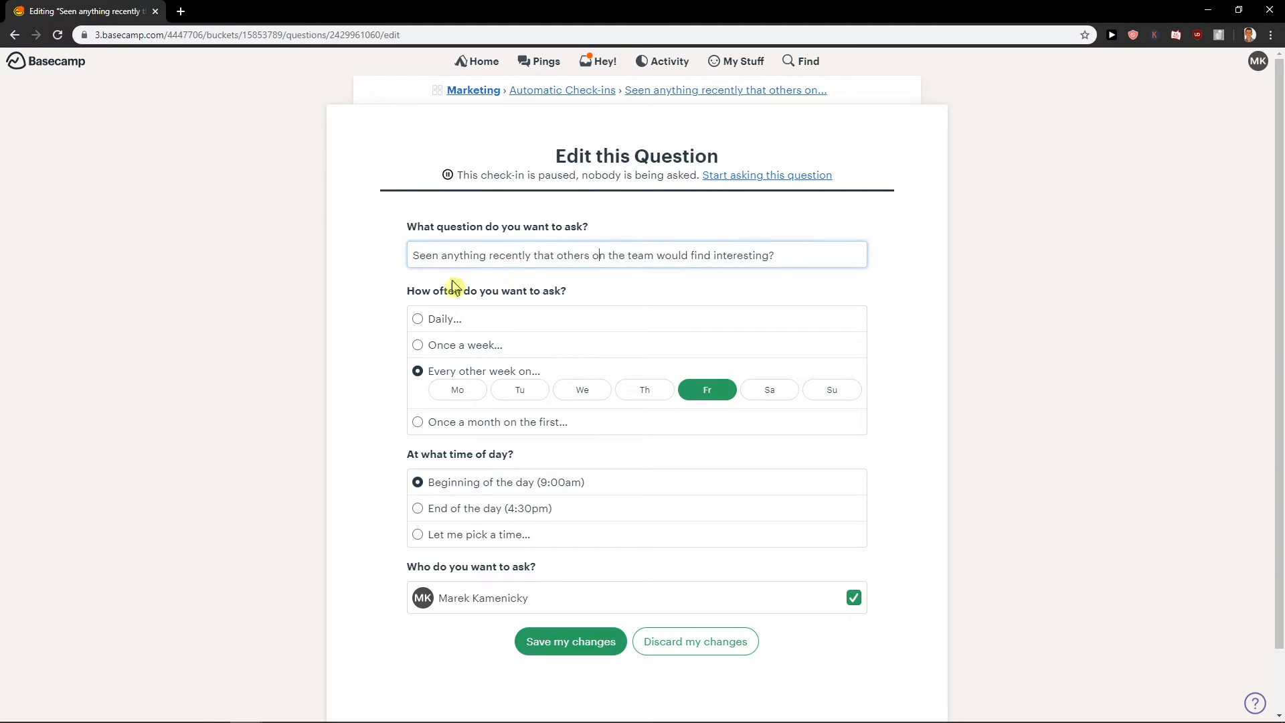
triple_click(492, 257)
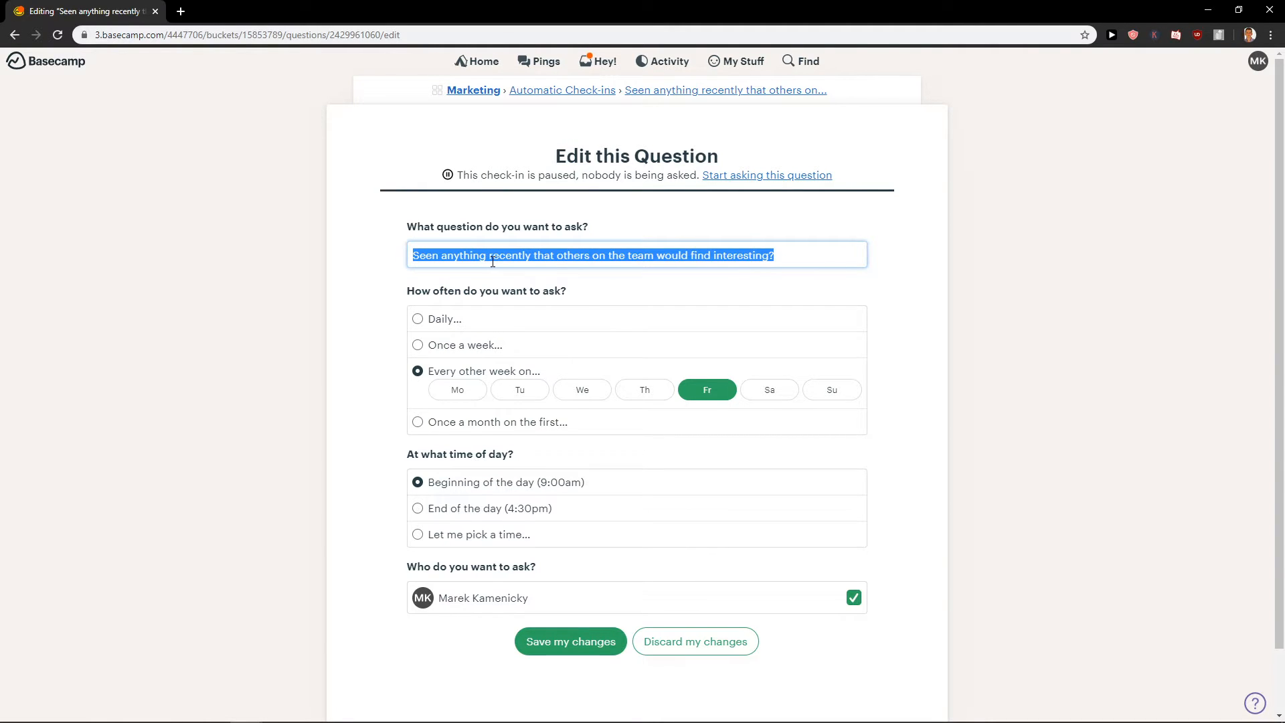
type("How is your projects going?")
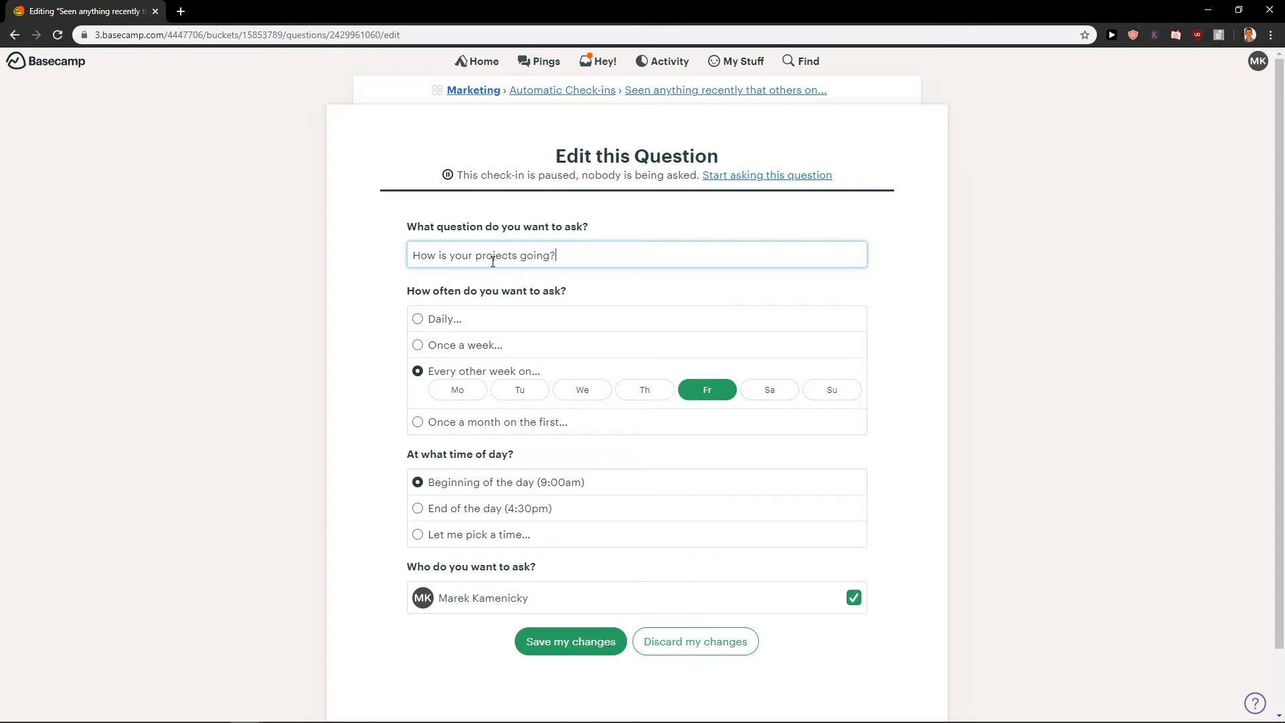
Set the check-in question to be asked once a week on Wednesday and save the changes.
left_click(427, 346)
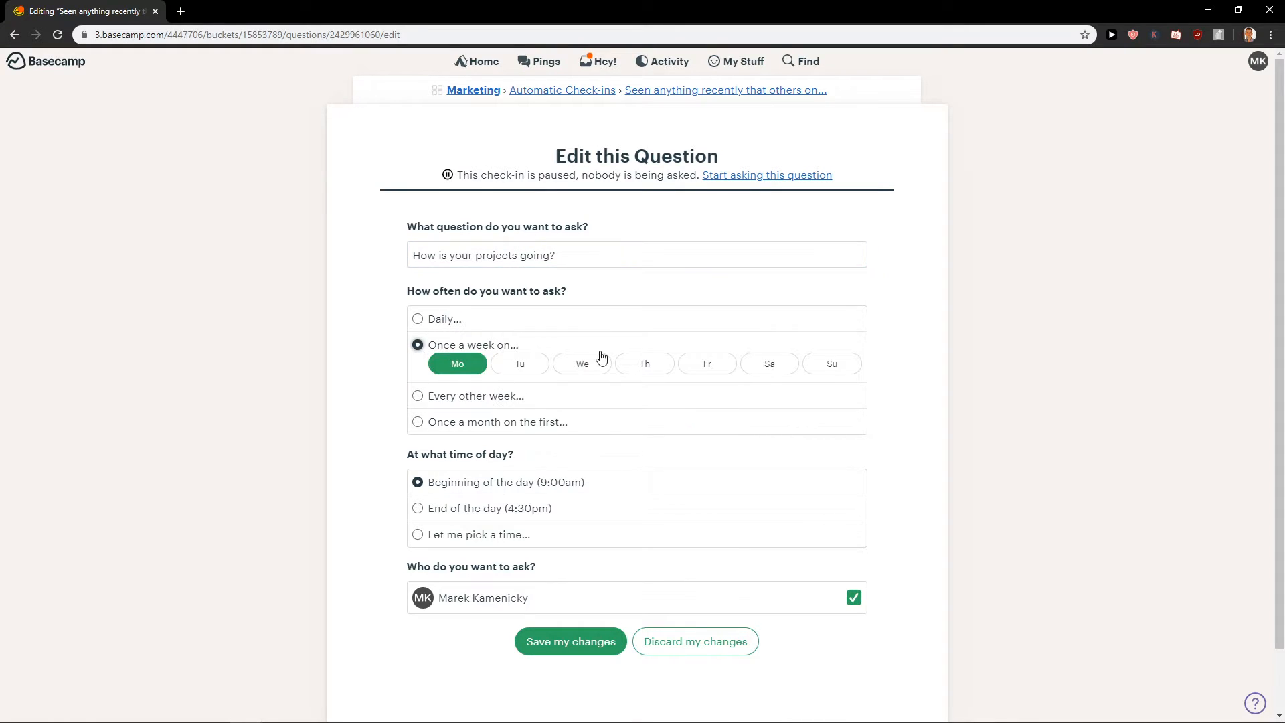
left_click(585, 370)
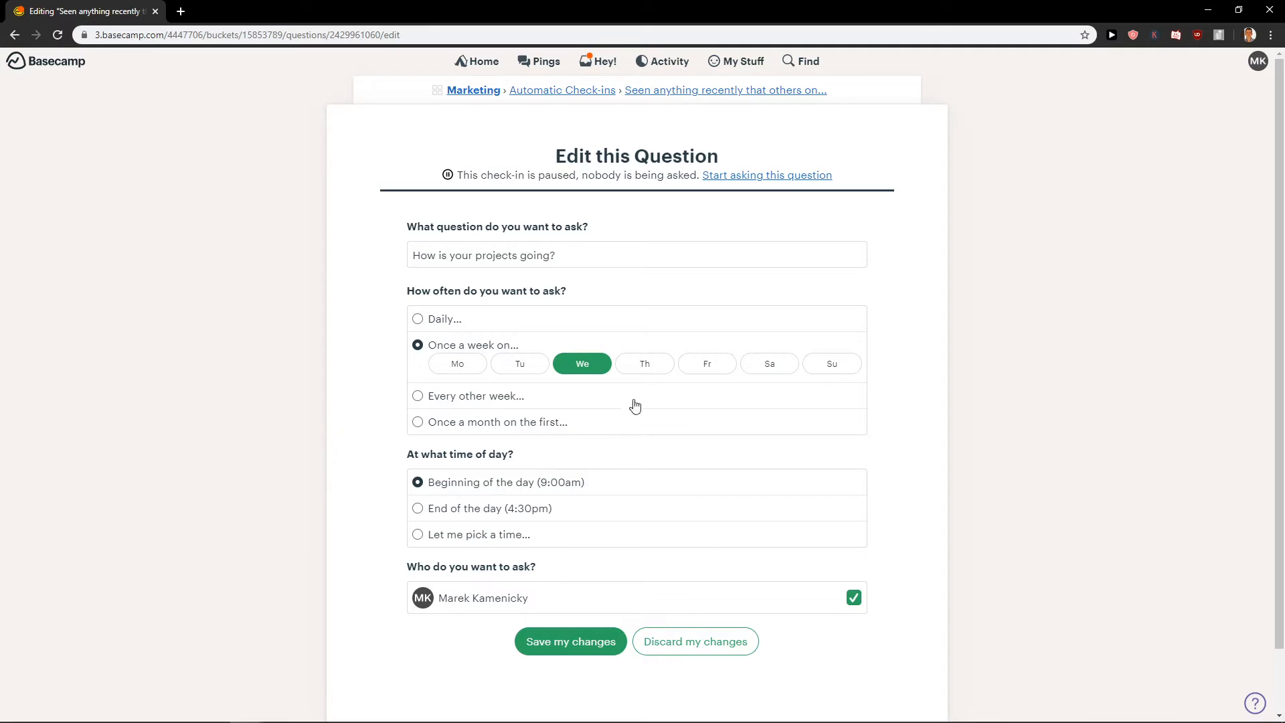
scroll(267, 425, "down", 1)
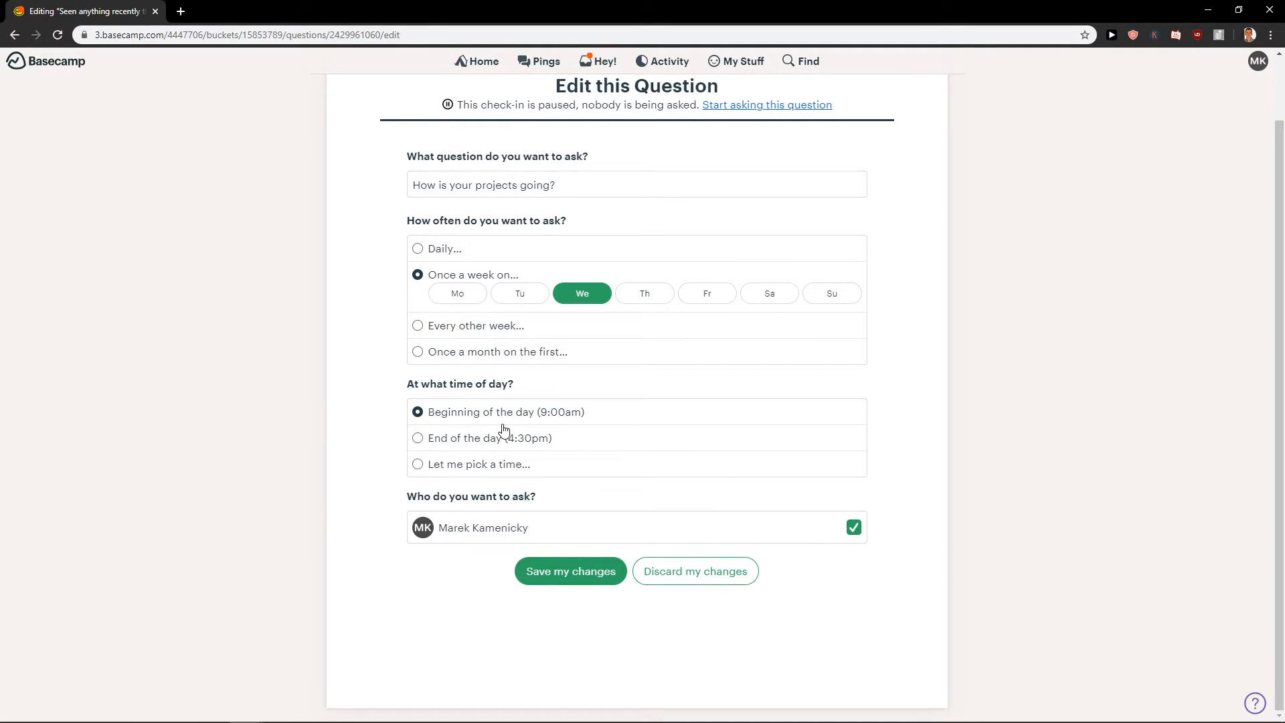
left_click(594, 568)
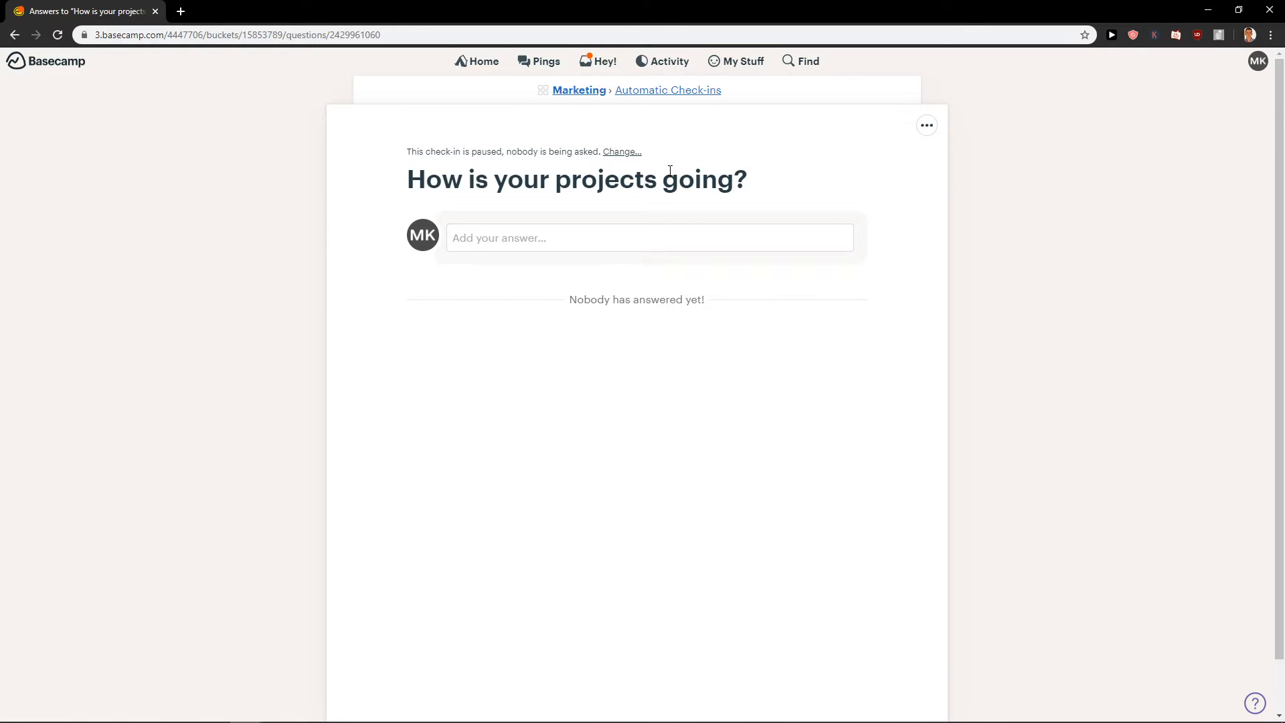
Return to the Marketing team page and look over its tools and Team Activity.
left_click(577, 91)
scroll(649, 226, "down", 1)
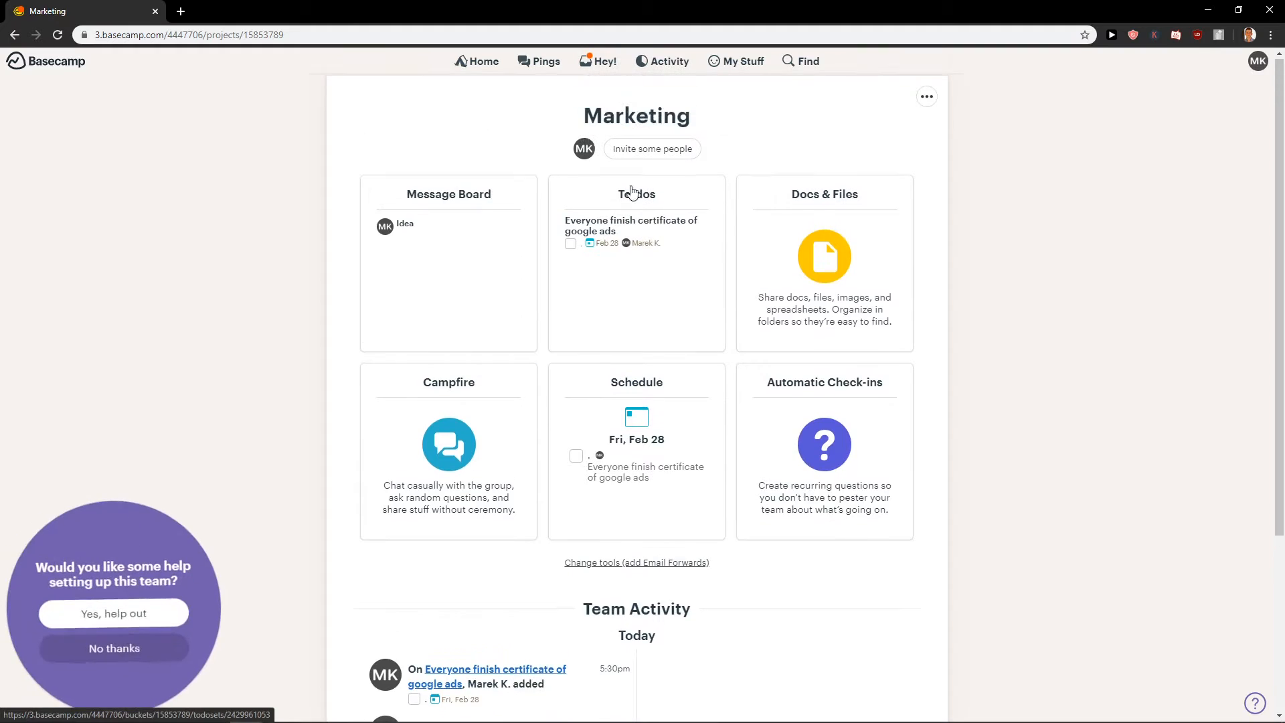
scroll(510, 187, "down", 2)
scroll(506, 199, "down", 2)
scroll(499, 201, "up", 4)
scroll(495, 204, "down", 4)
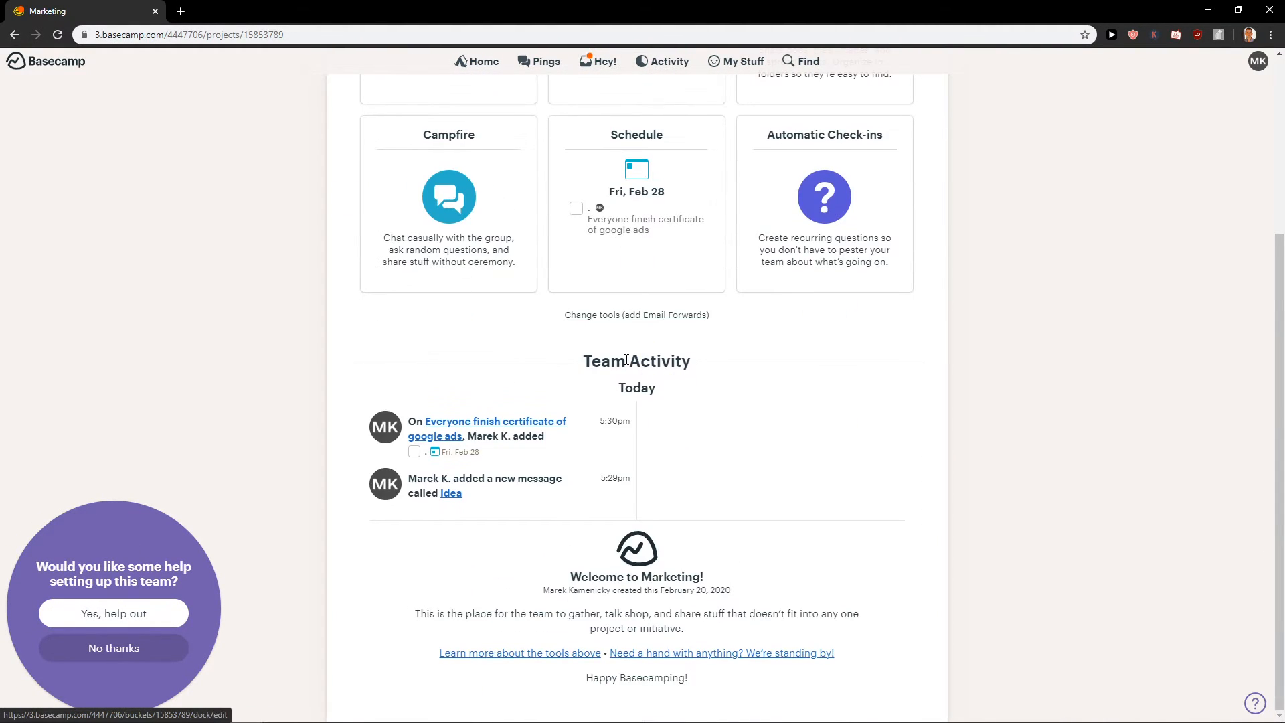
scroll(724, 410, "up", 3)
scroll(723, 409, "up", 1)
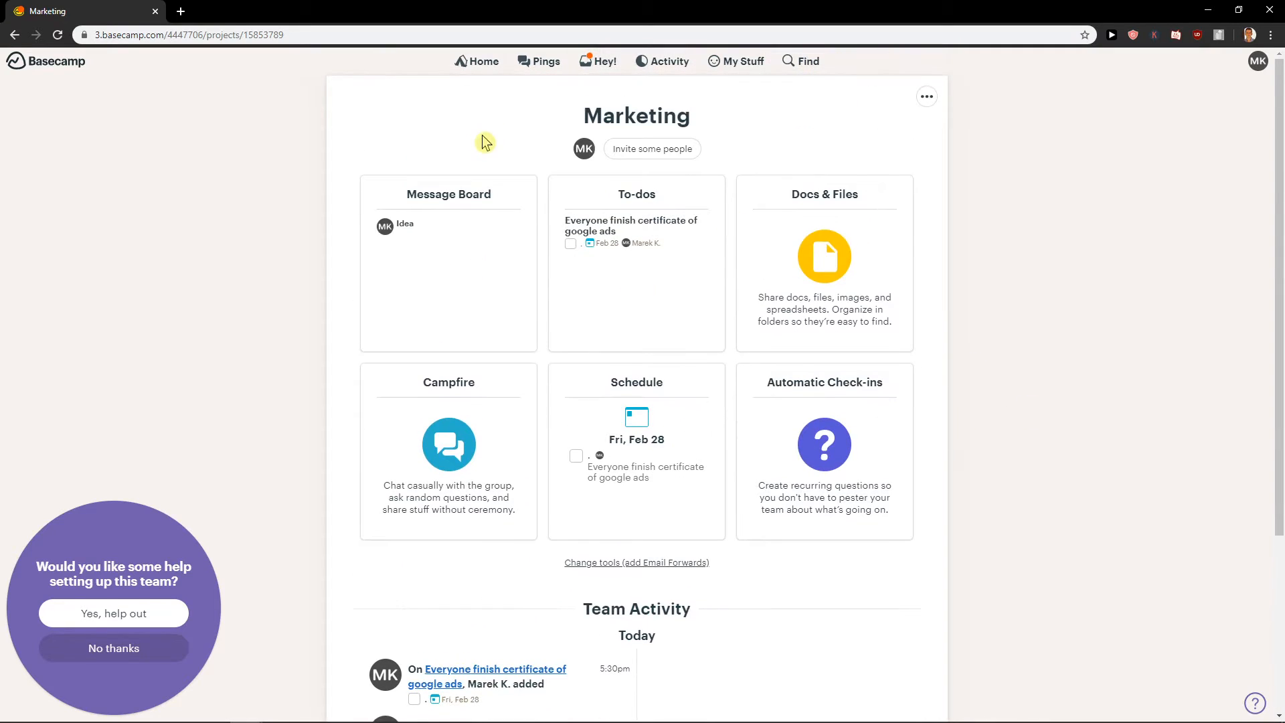
Create a new project named "Website Reality" from the home page.
left_click(487, 60)
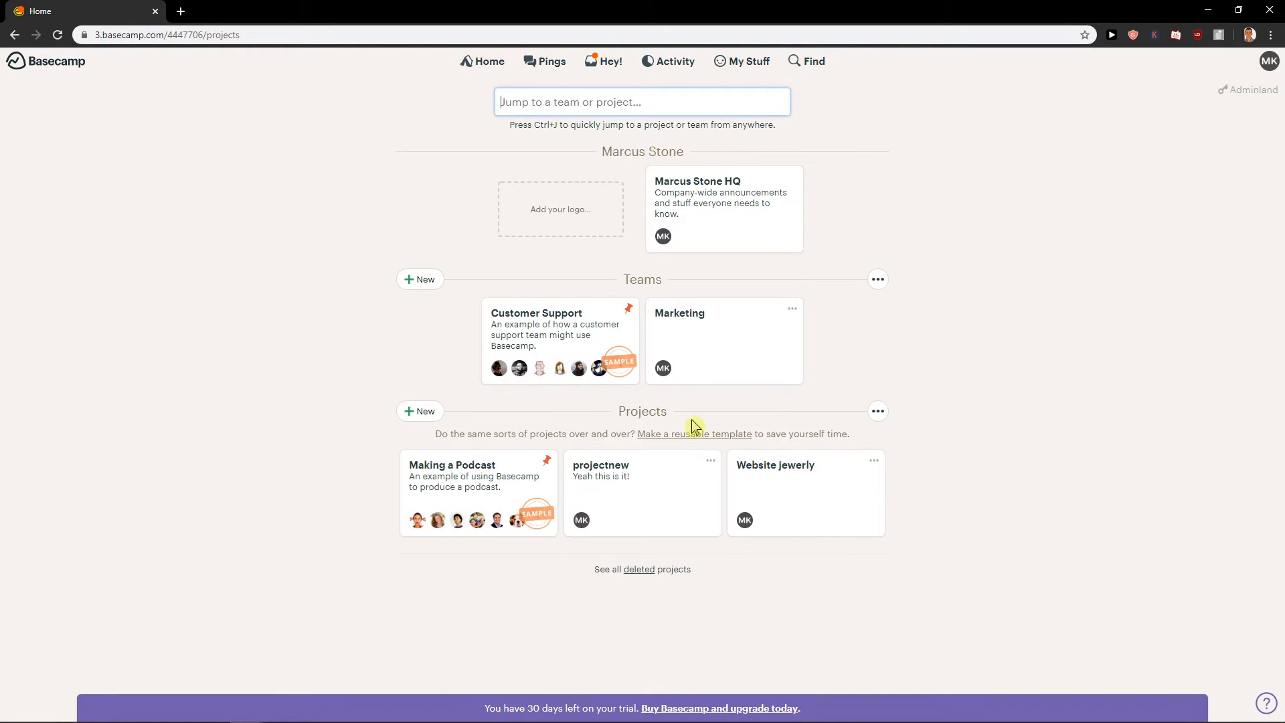
left_click(421, 410)
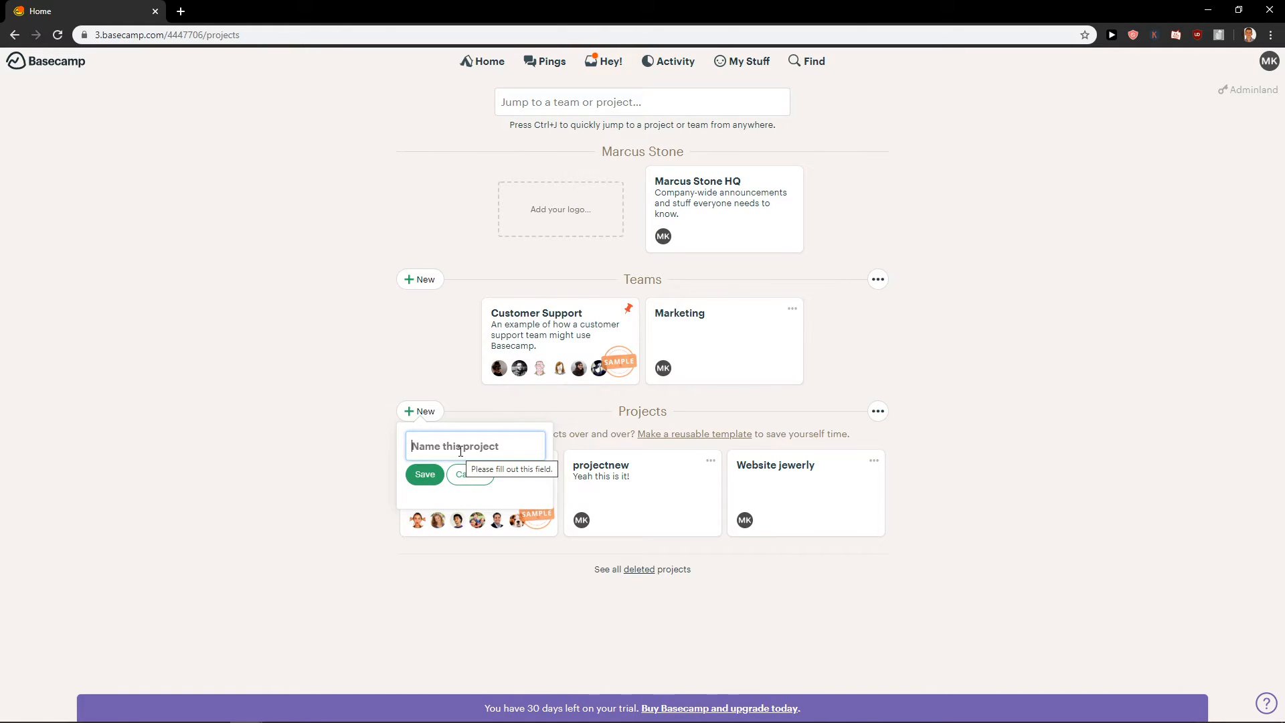
type("Webis")
type("te Reality")
left_click(425, 479)
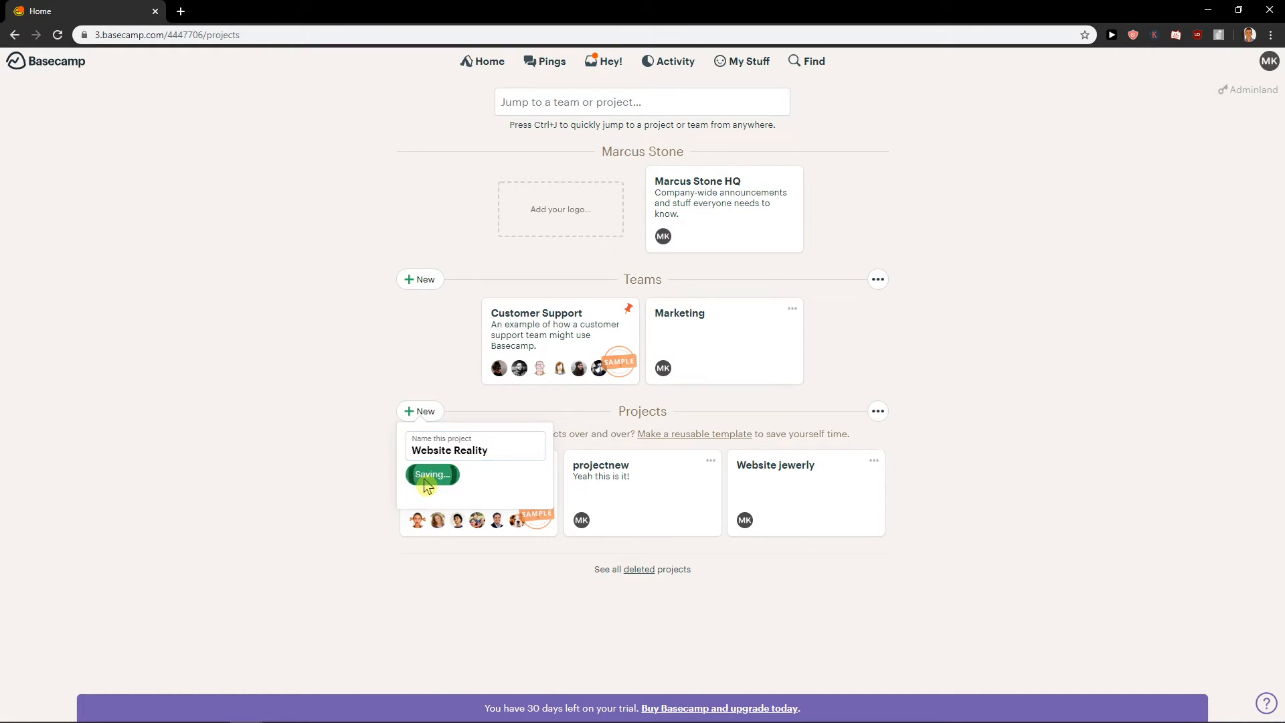
left_click(637, 587)
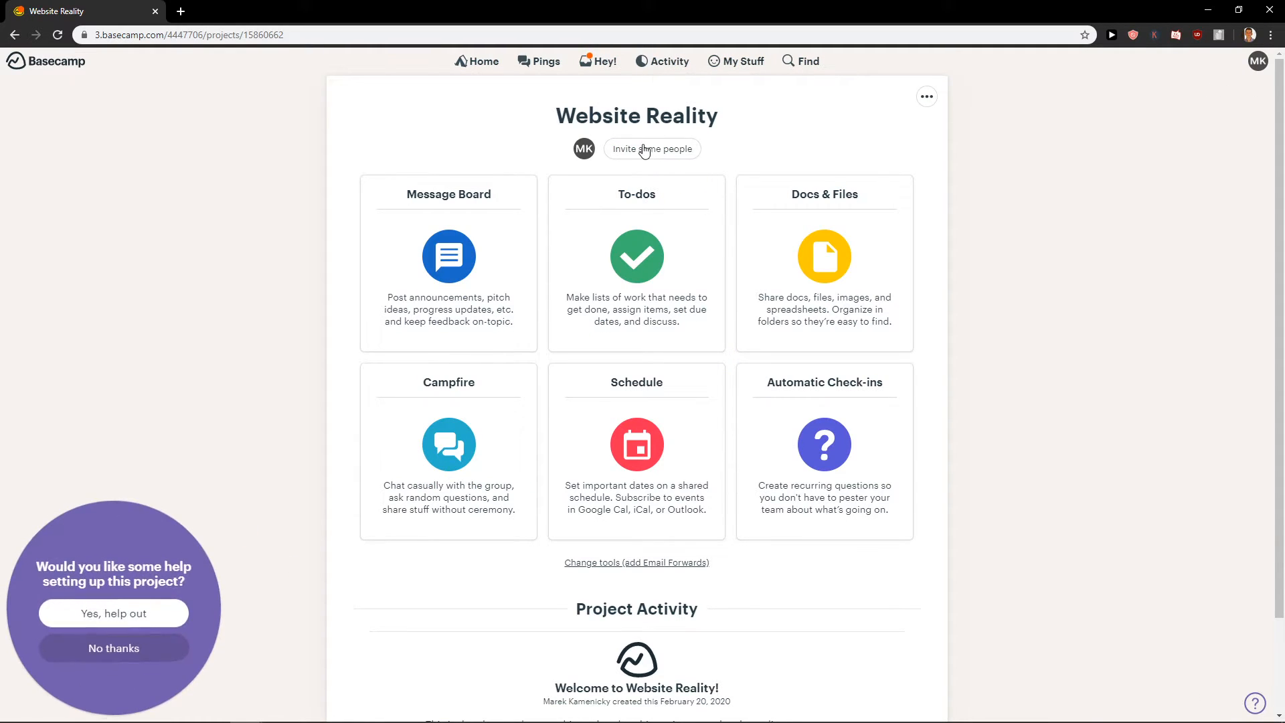
Start inviting a client to the Website Reality project, with "Reality" as the client company.
left_click(644, 150)
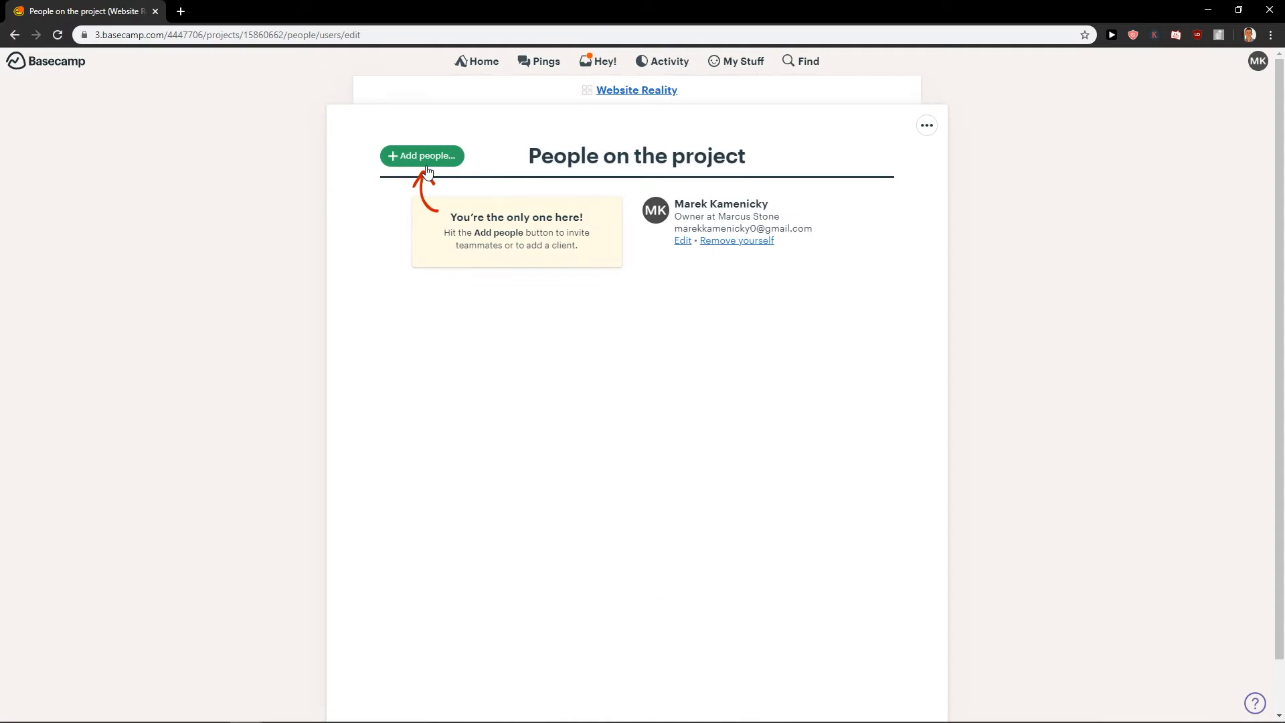
left_click(426, 163)
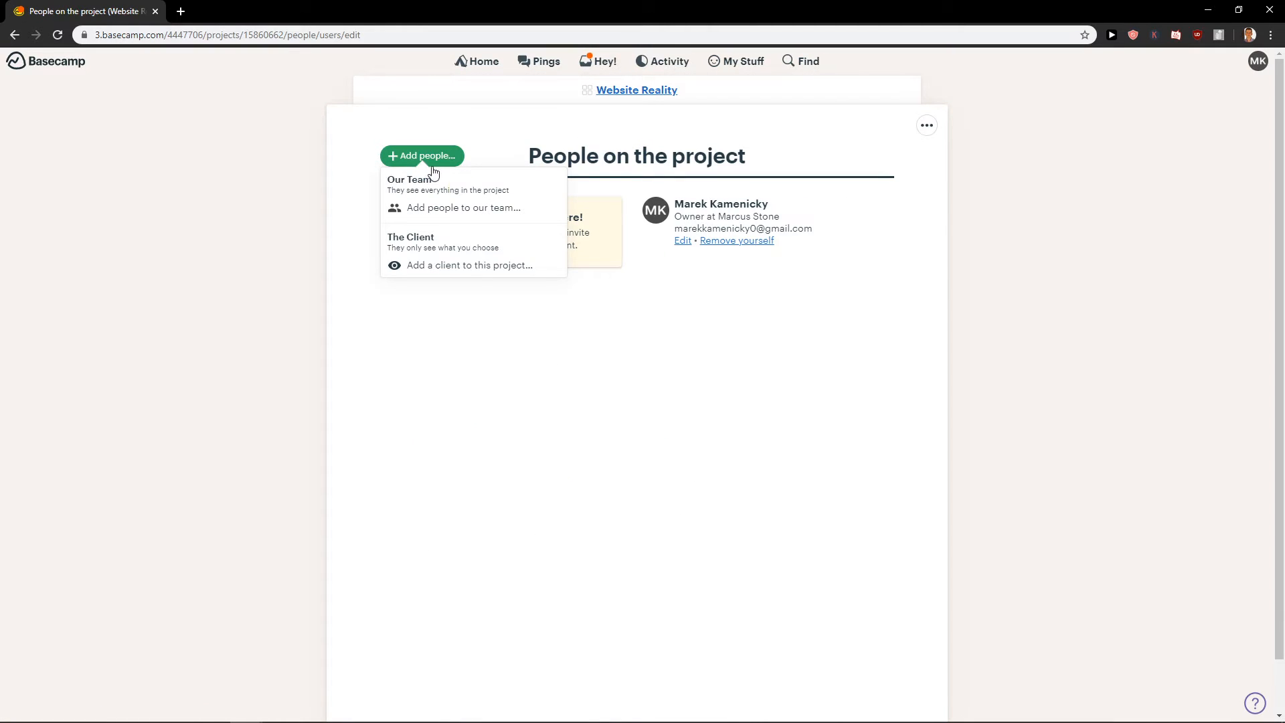
left_click(506, 267)
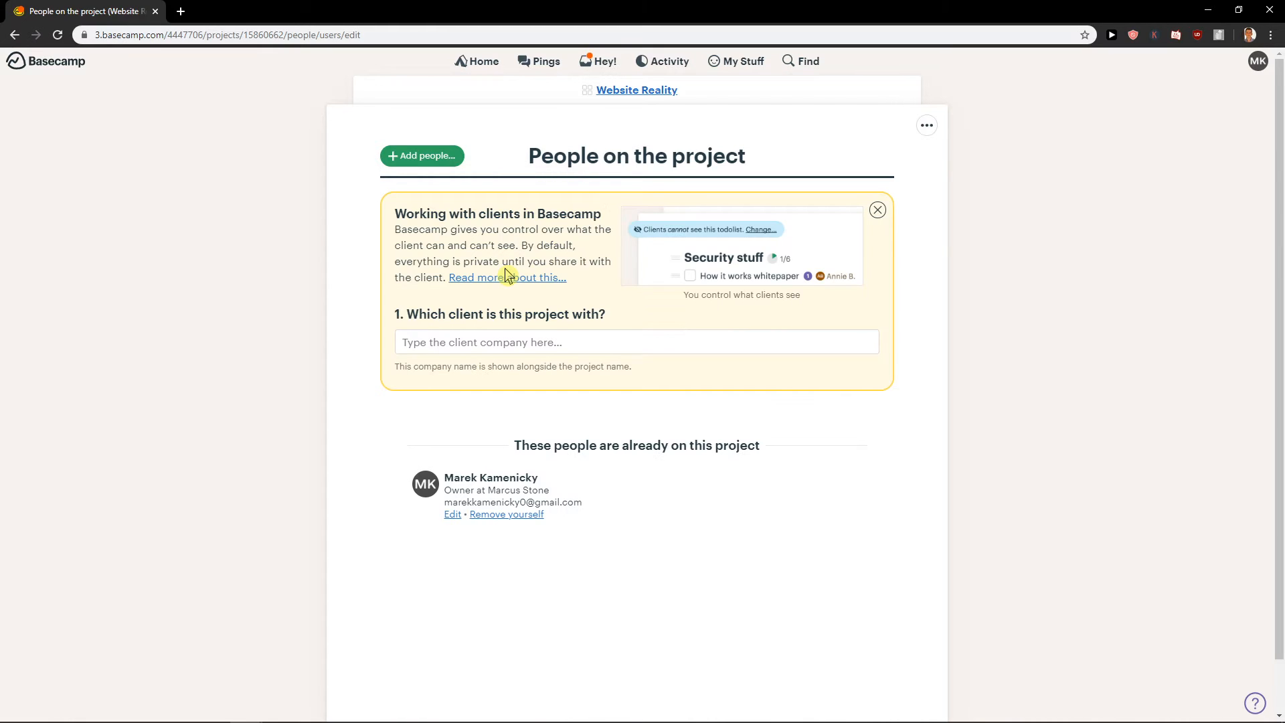
left_click(423, 338)
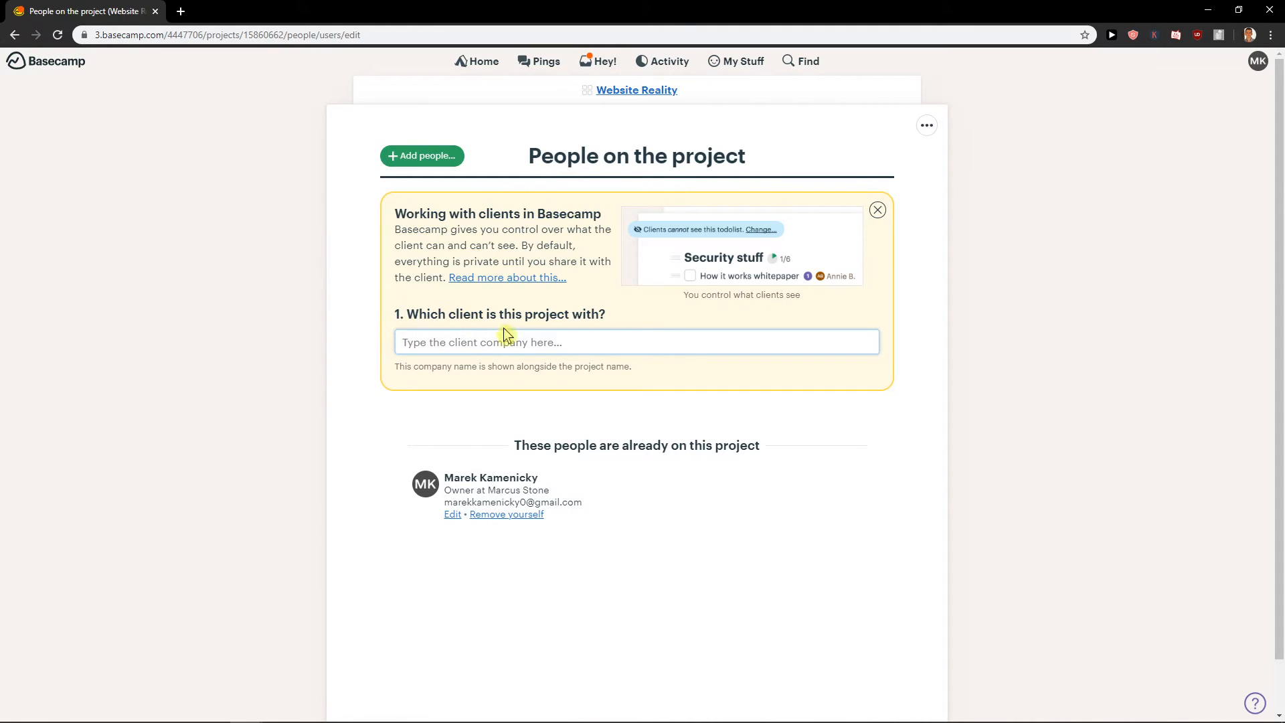
type("Reality")
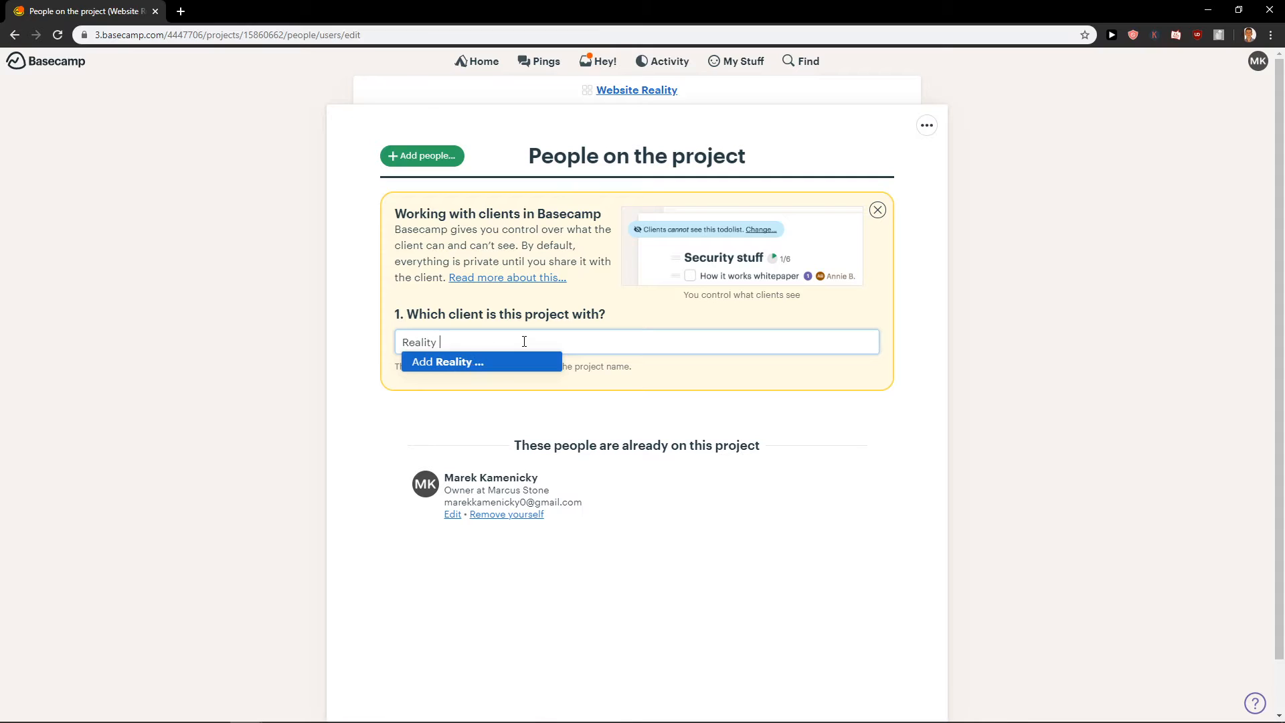
key("Return")
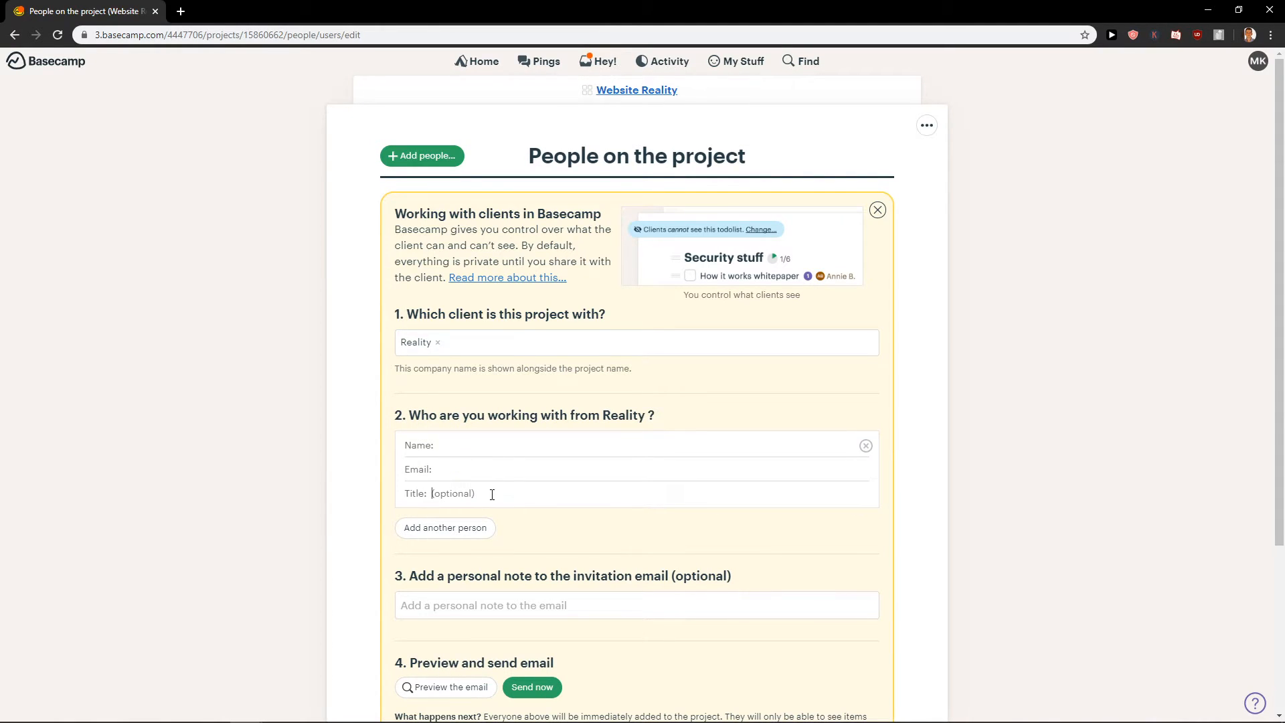
Examine the client invitation's contact, personal note and sending sections, and return to the Website Reality project page without sending it.
scroll(492, 493, "down", 1)
left_click_drag(436, 510, 746, 518)
left_click(709, 538)
scroll(717, 502, "down", 4)
scroll(717, 493, "up", 2)
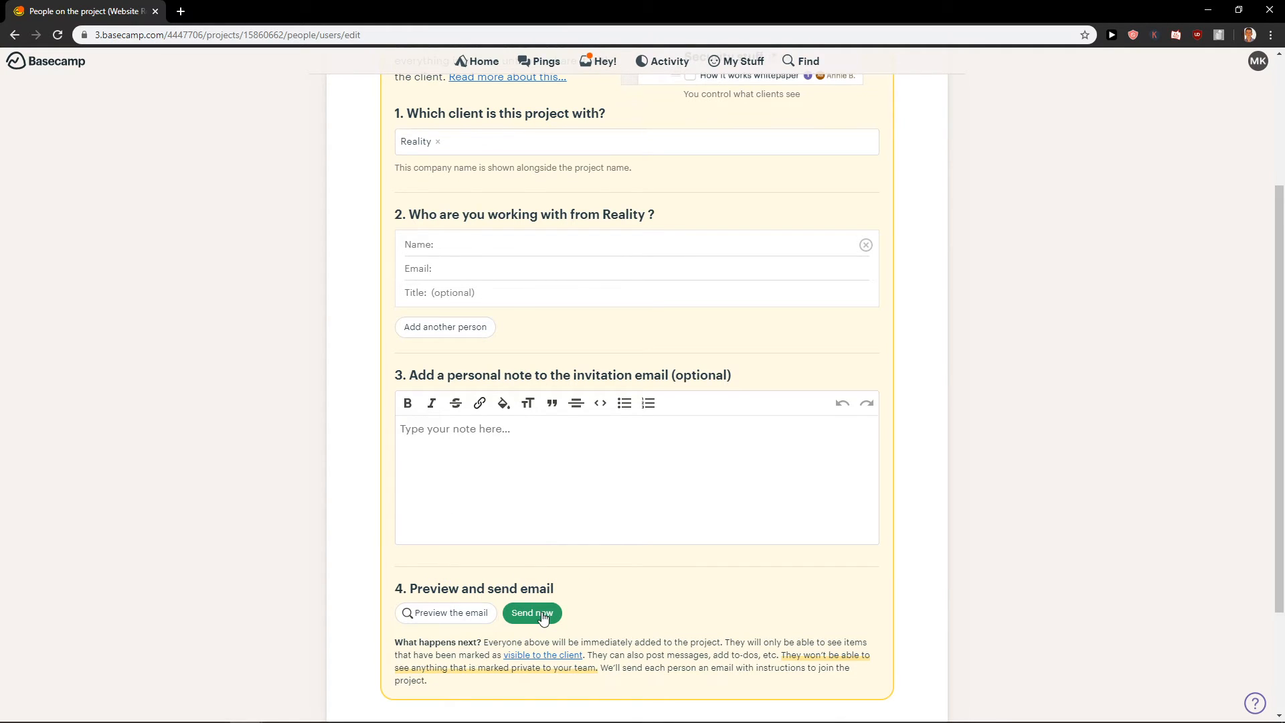
scroll(535, 611, "up", 2)
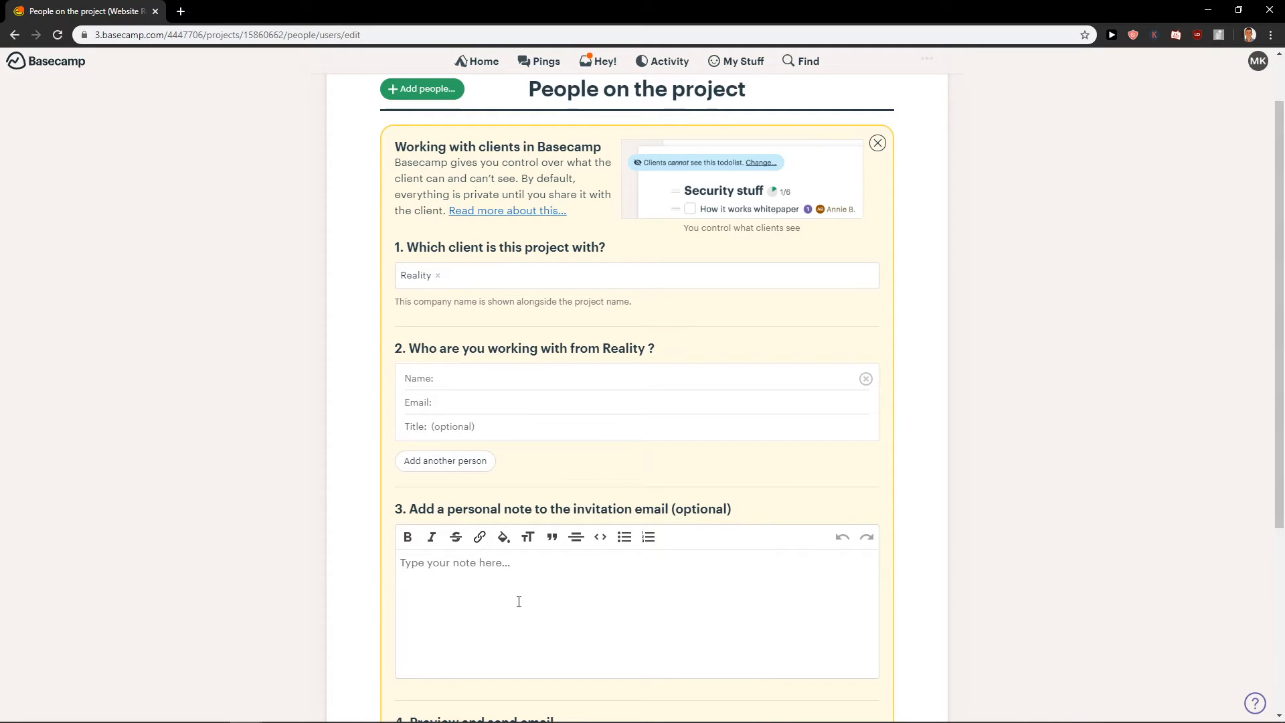
scroll(518, 601, "up", 1)
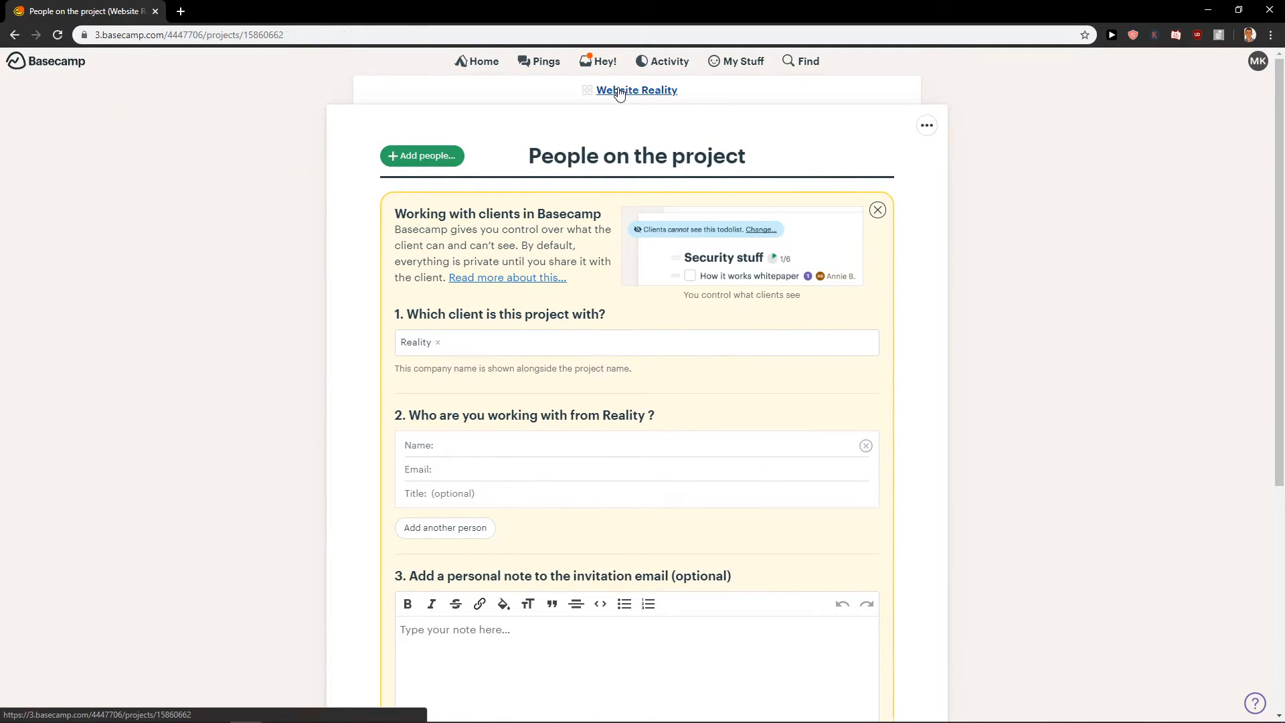
left_click(619, 92)
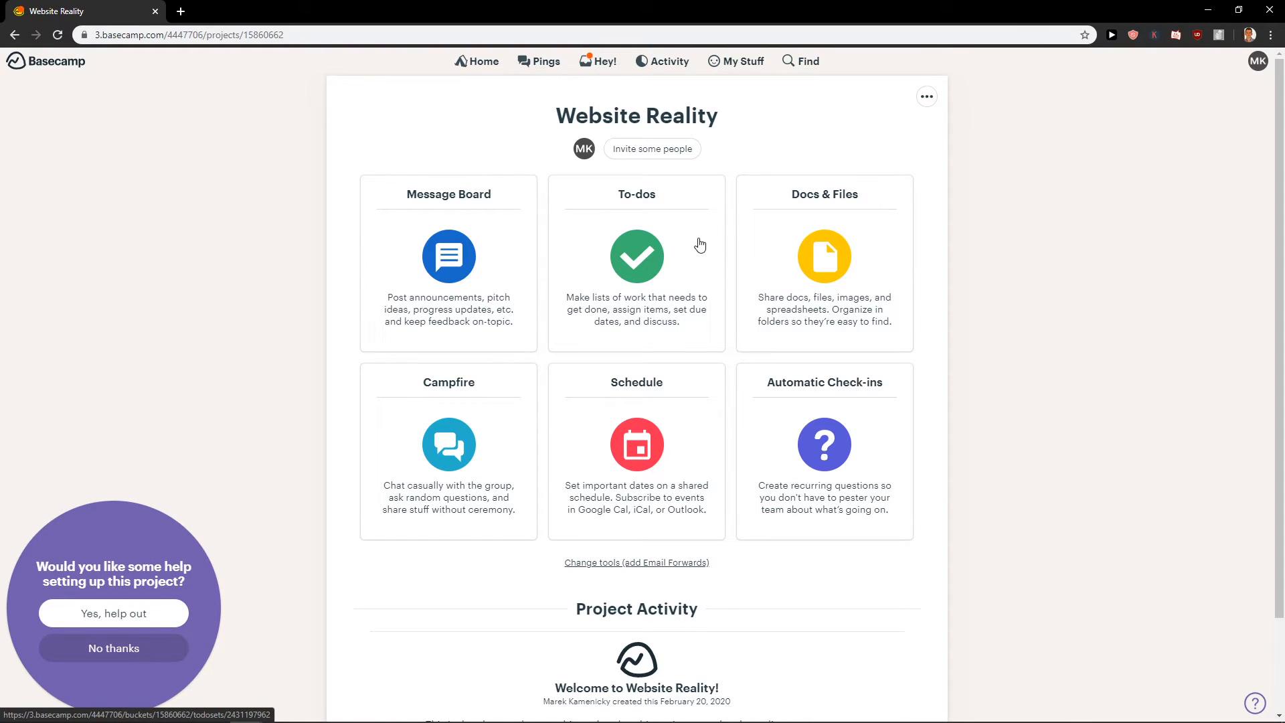
Create a to-do list named "Finish website" in the Website Reality project and return to the project page.
scroll(665, 324, "down", 2)
scroll(565, 504, "up", 2)
left_click(715, 236)
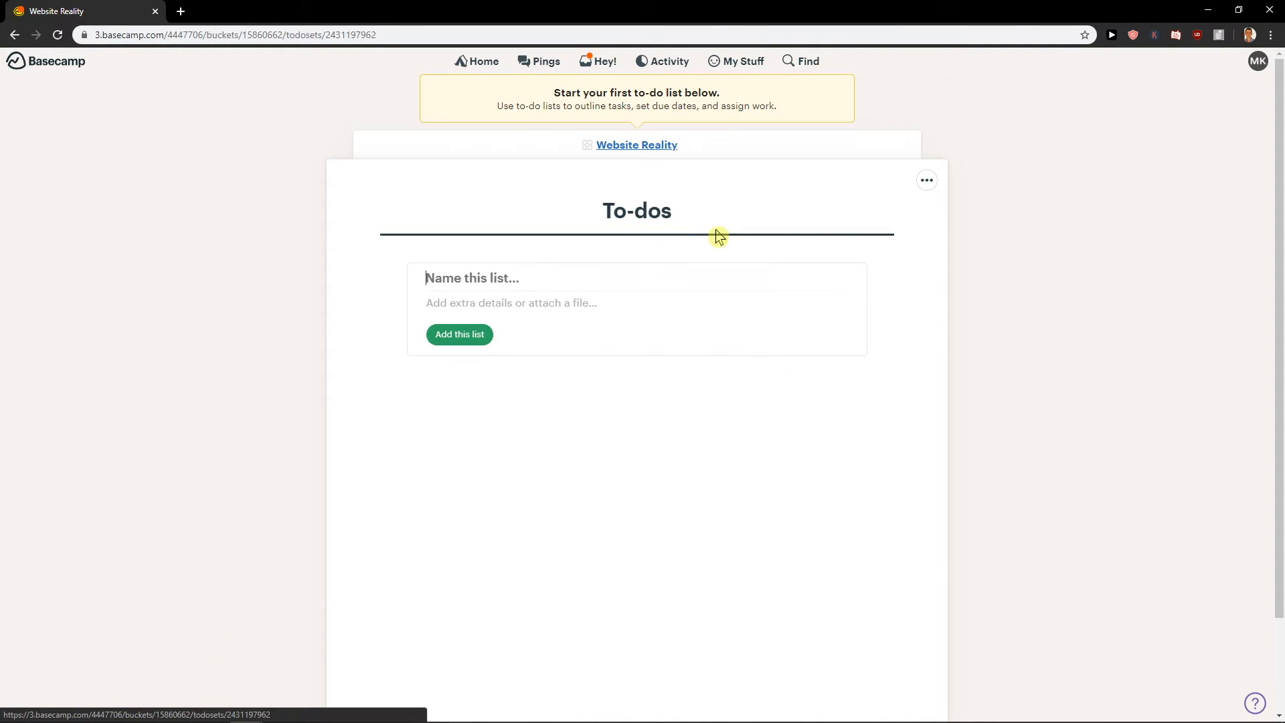
left_click(519, 281)
type("Finish website")
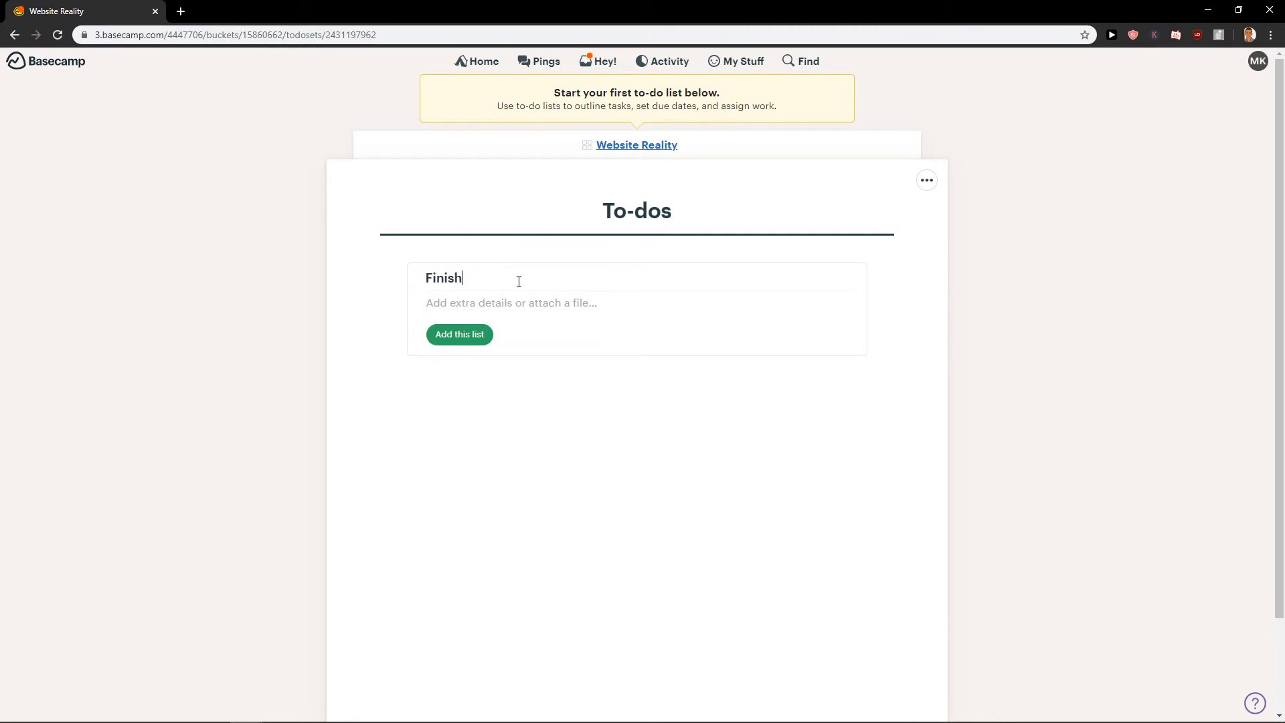
left_click(492, 334)
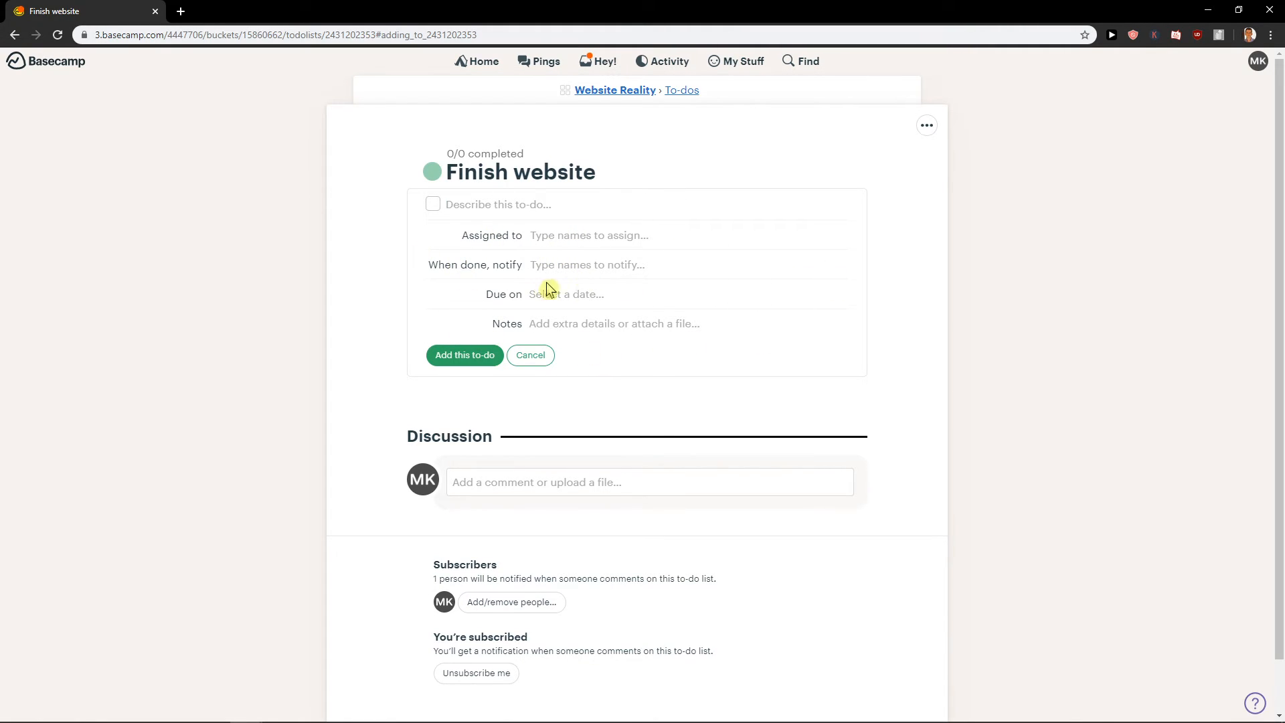
left_click(643, 94)
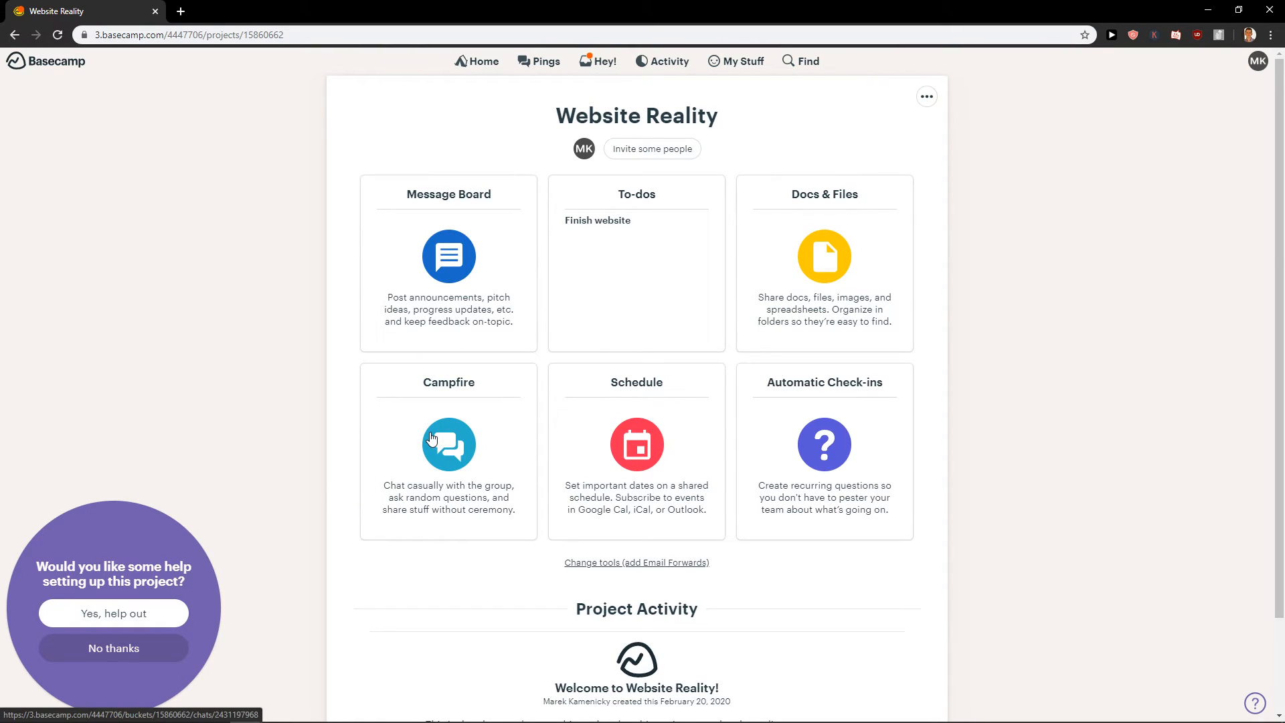
Send "Hey there!" in the Website Reality project's Campfire and return to the project page.
left_click(409, 438)
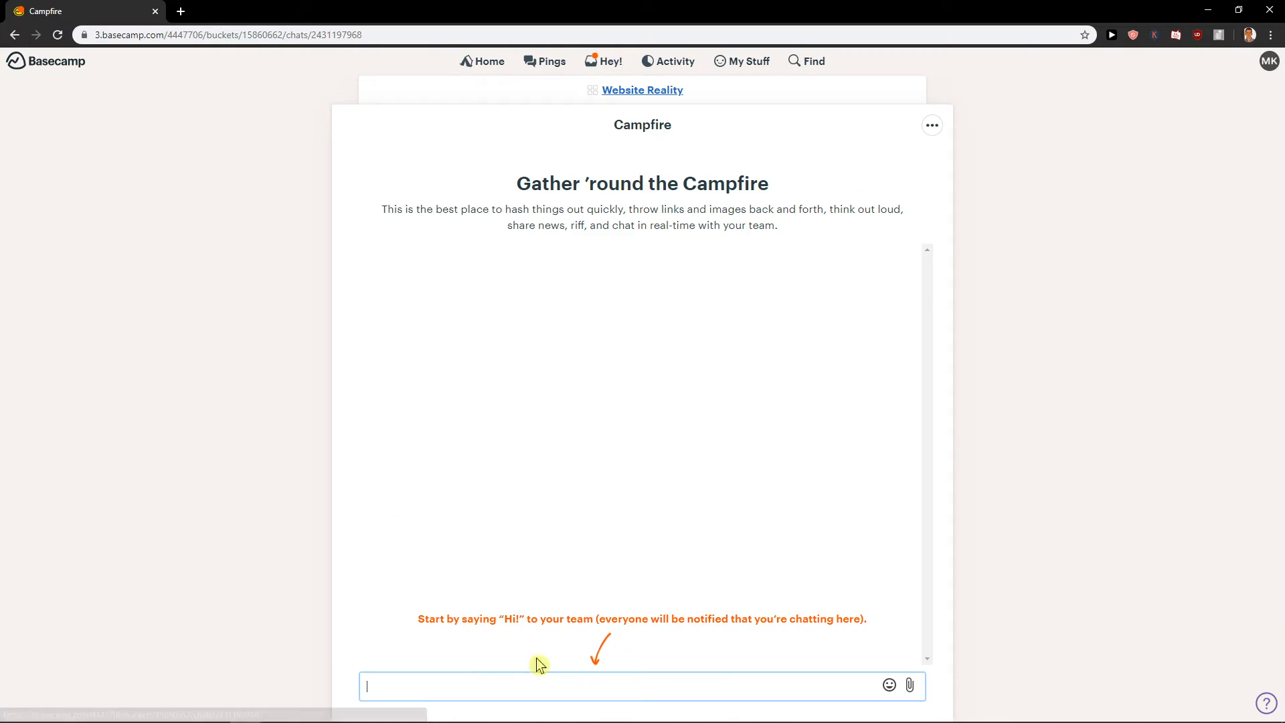
type("Hey there!")
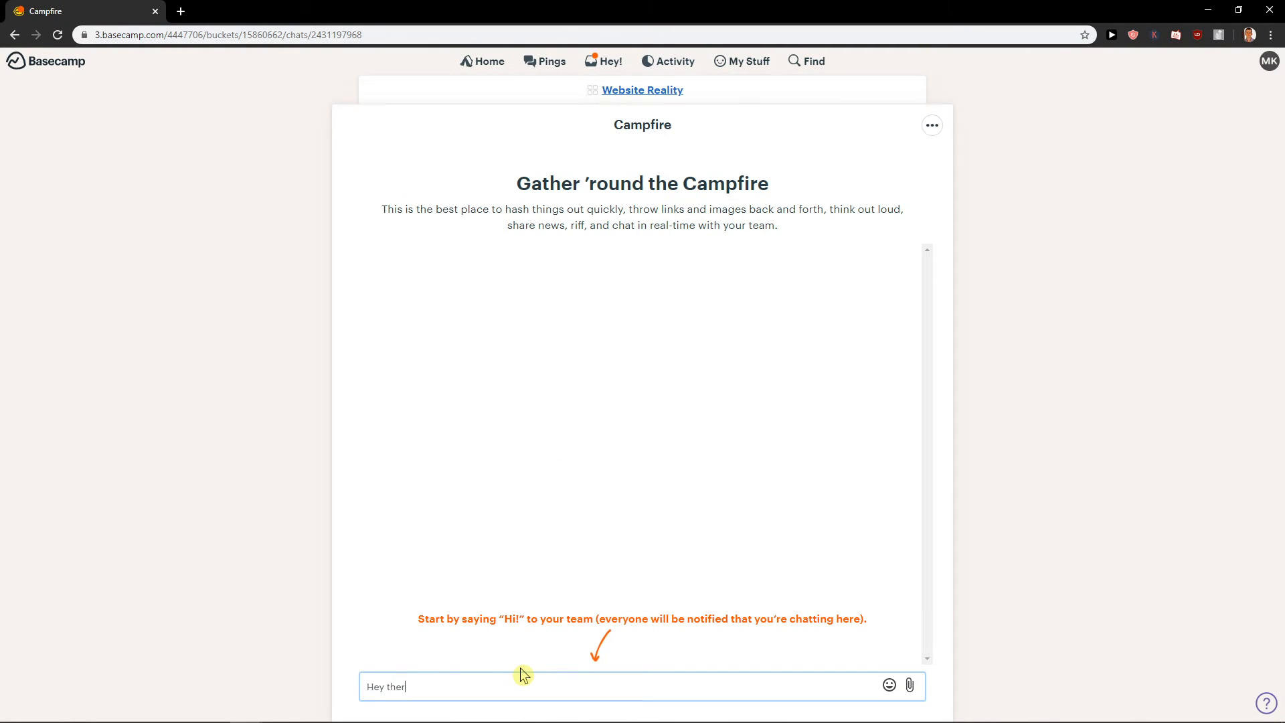
key("Return")
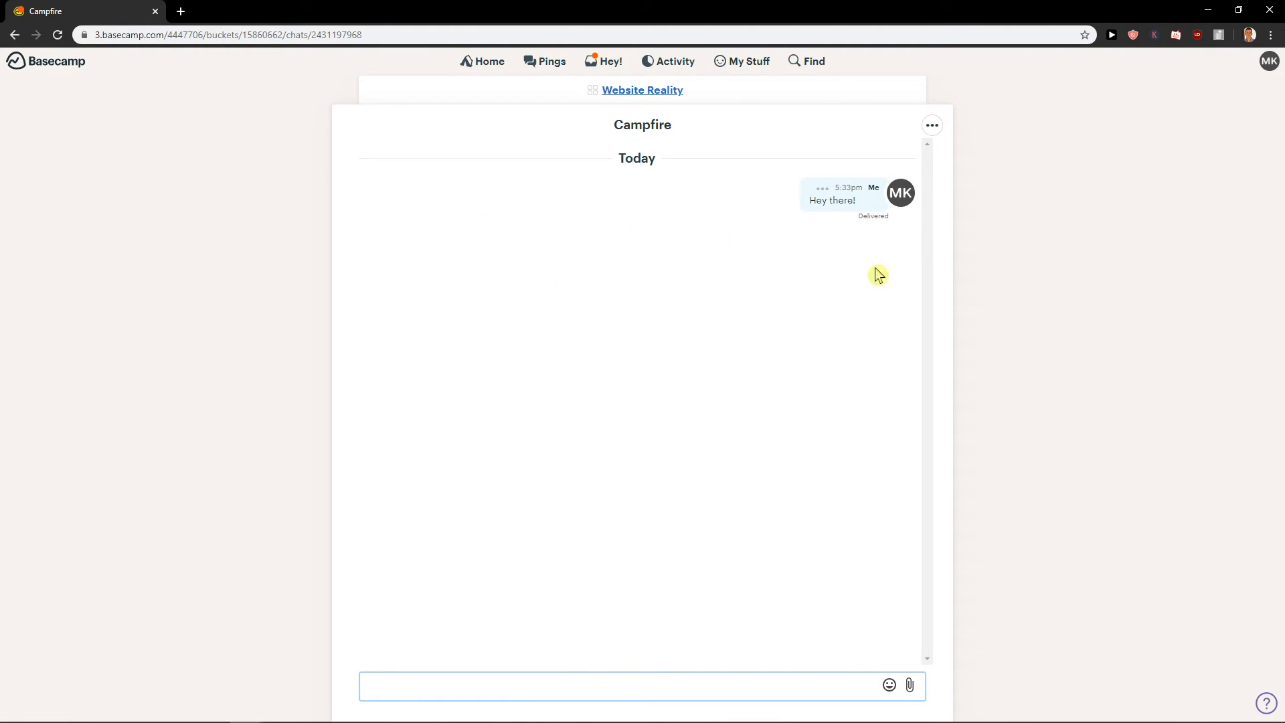
left_click(670, 95)
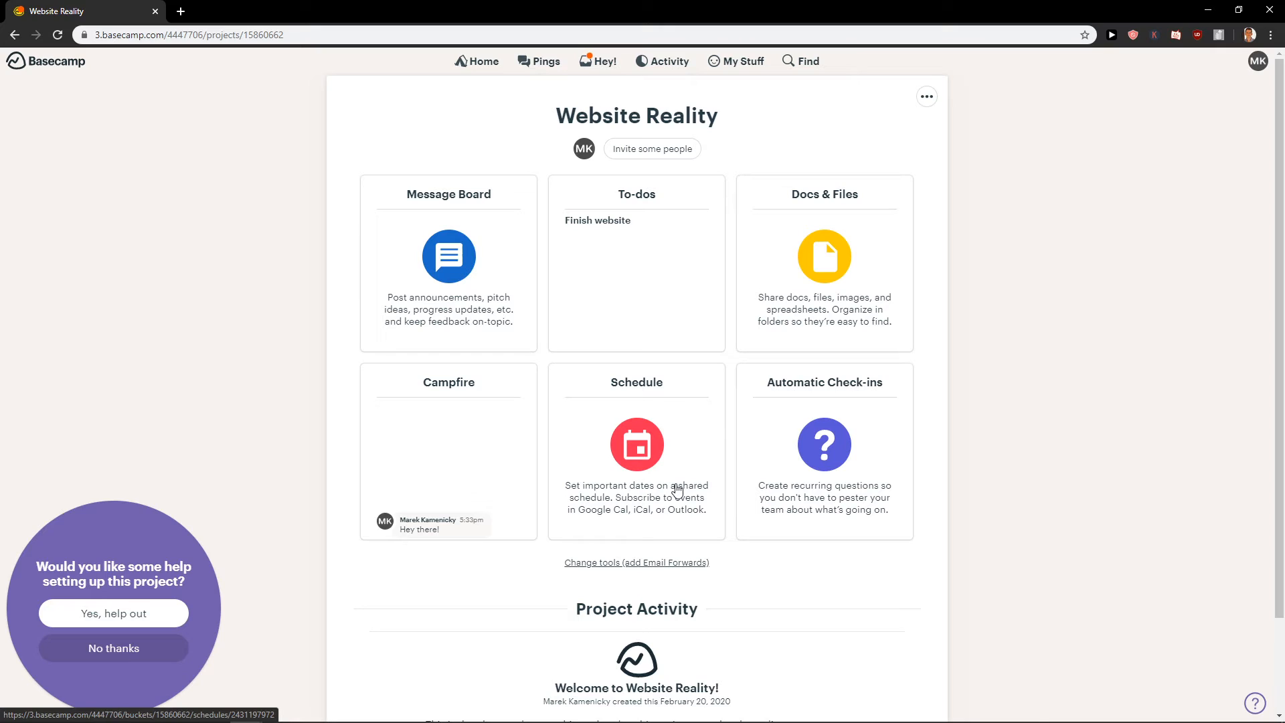
Start a new automatic check-in in the Website Reality project with the question "How is the project going?".
left_click(887, 430)
left_click(407, 155)
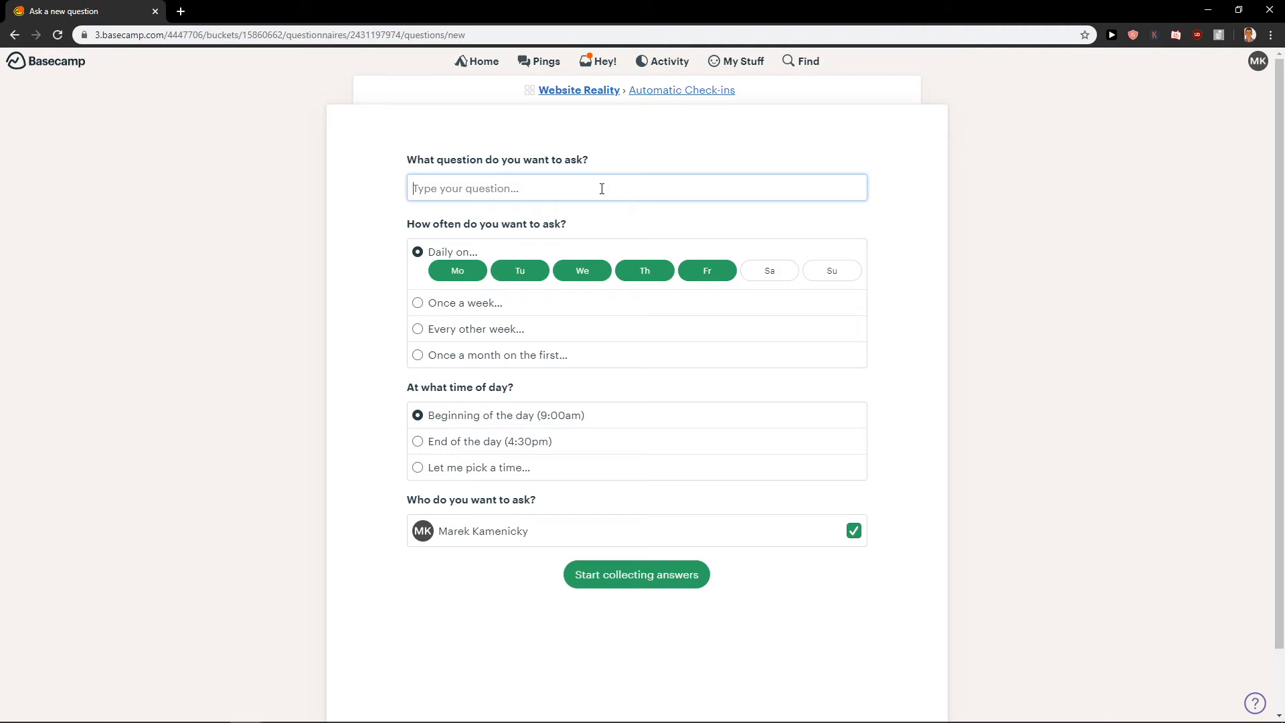
type("HOw i")
key("BackSpace")
key("BackSpace")
key("BackSpace")
type("How is the project going?")
Limit the check-in's daily schedule to Wednesday and Friday and start collecting answers.
left_click(448, 273)
left_click(520, 273)
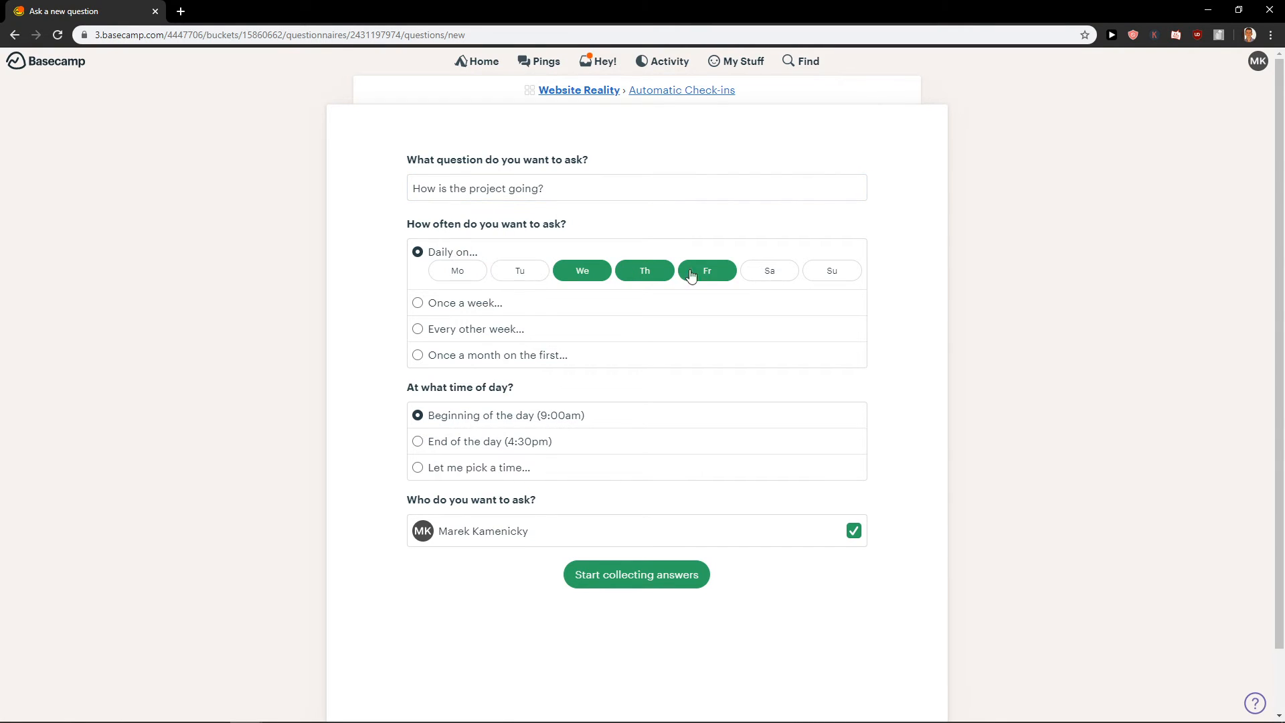
left_click(657, 279)
left_click_drag(535, 501, 383, 483)
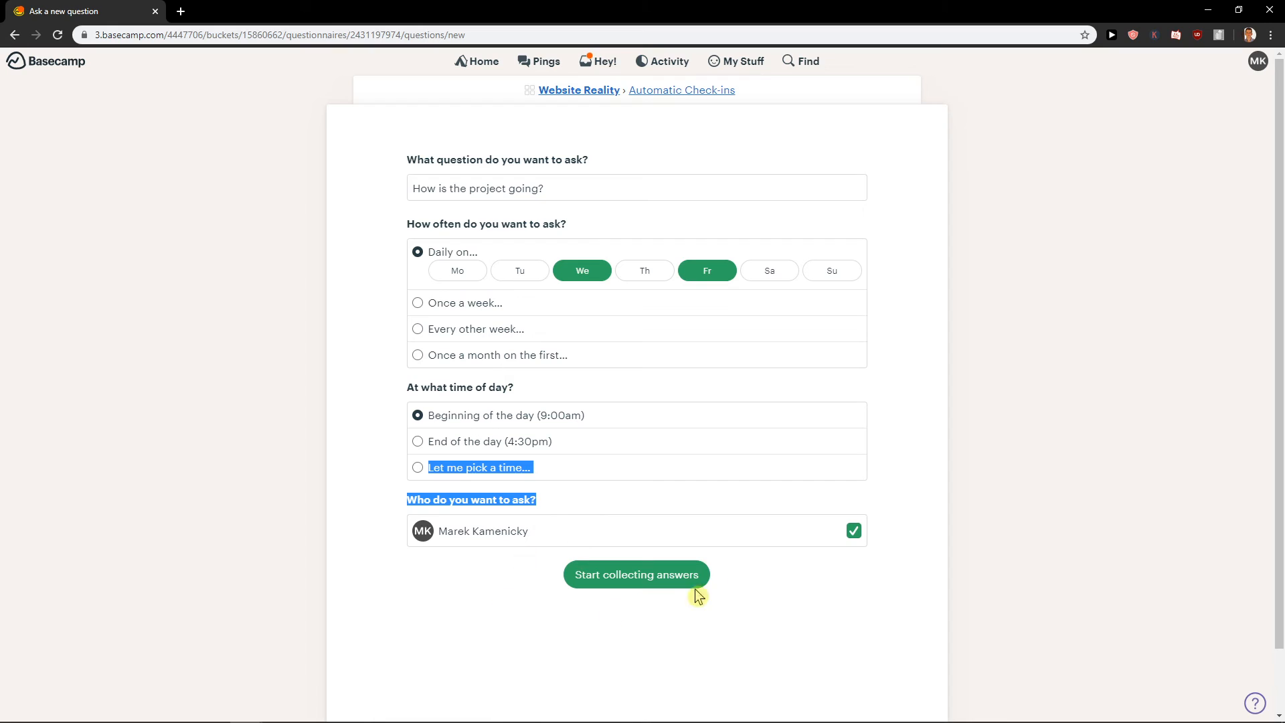
left_click(645, 585)
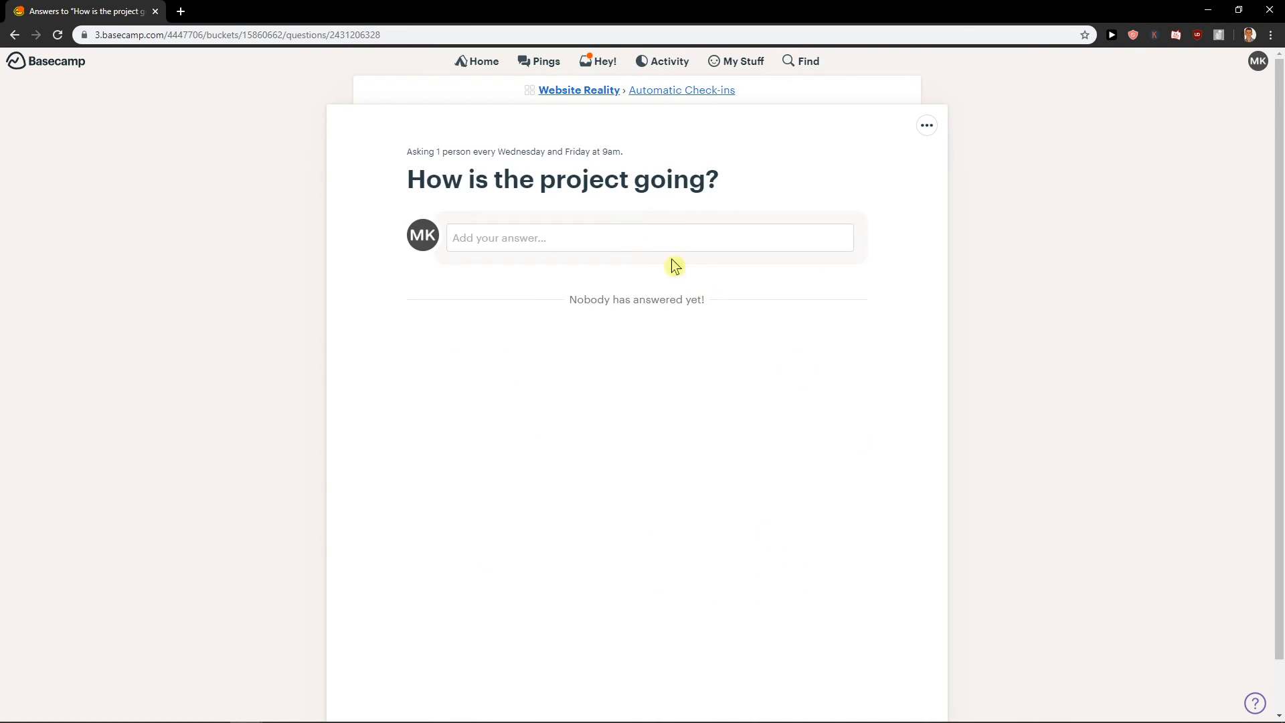
Open the answer editor for the project check-in, and mark all new notifications as read.
left_click(634, 241)
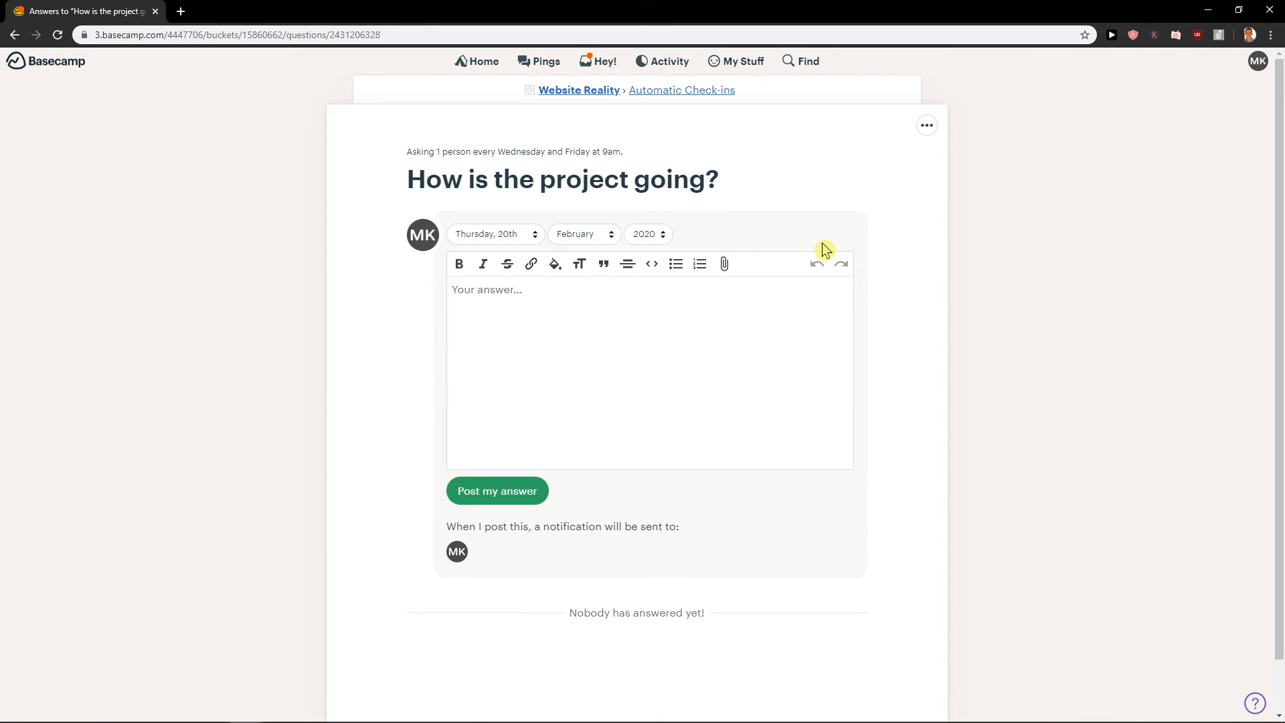
left_click(614, 67)
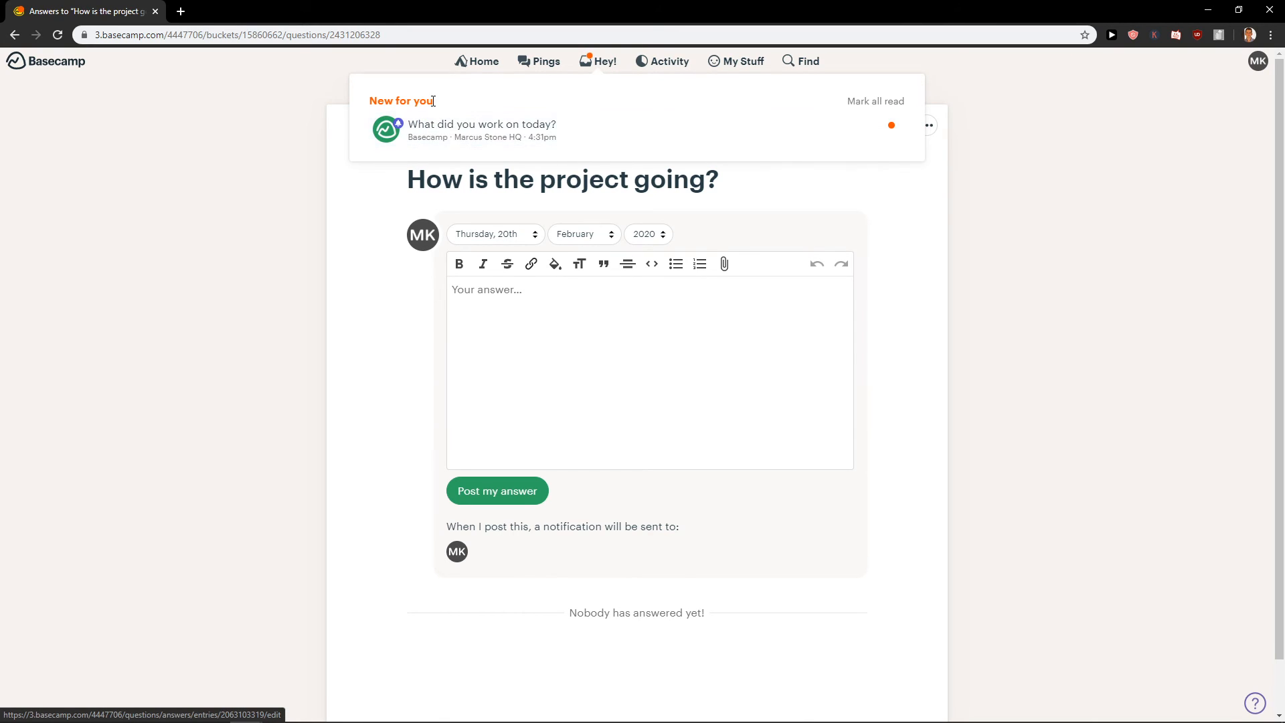
left_click(898, 103)
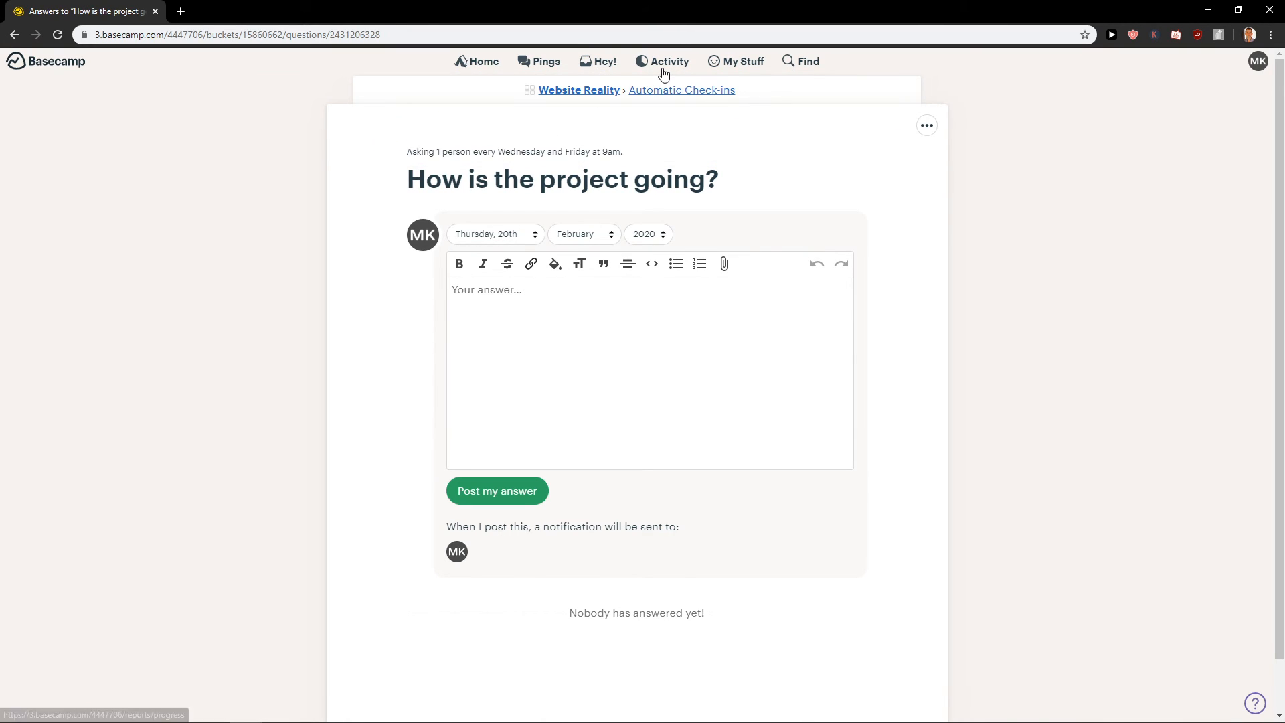
View the latest activity across the account and the list of my own assignments.
left_click(663, 66)
left_click(743, 66)
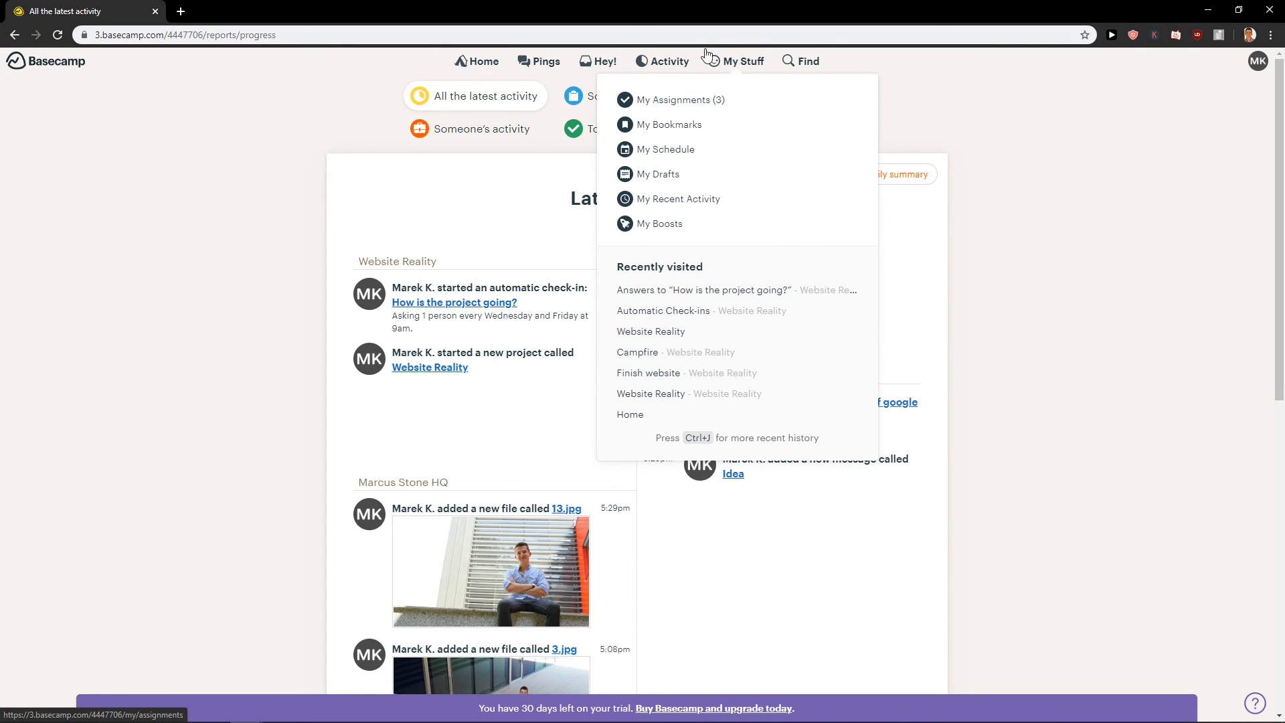
left_click(741, 103)
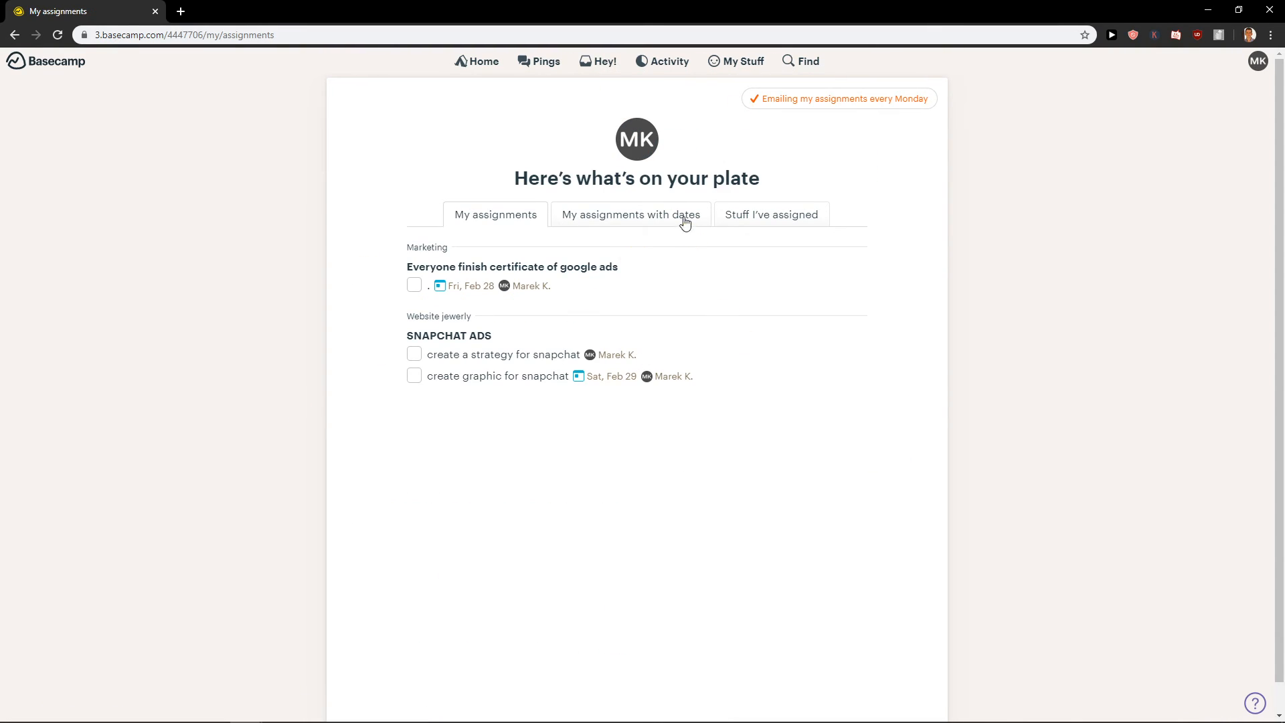
Put the "Website jewerly" project in the trash from the home page.
left_click(69, 73)
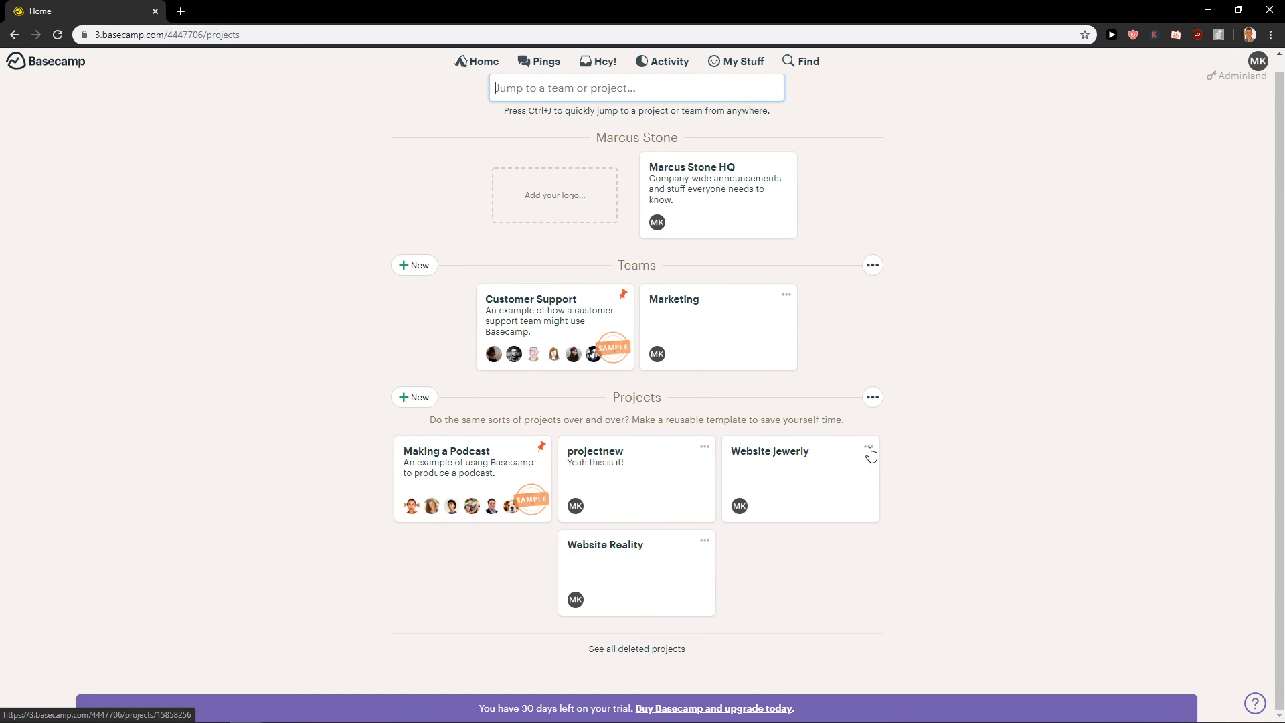
left_click(868, 447)
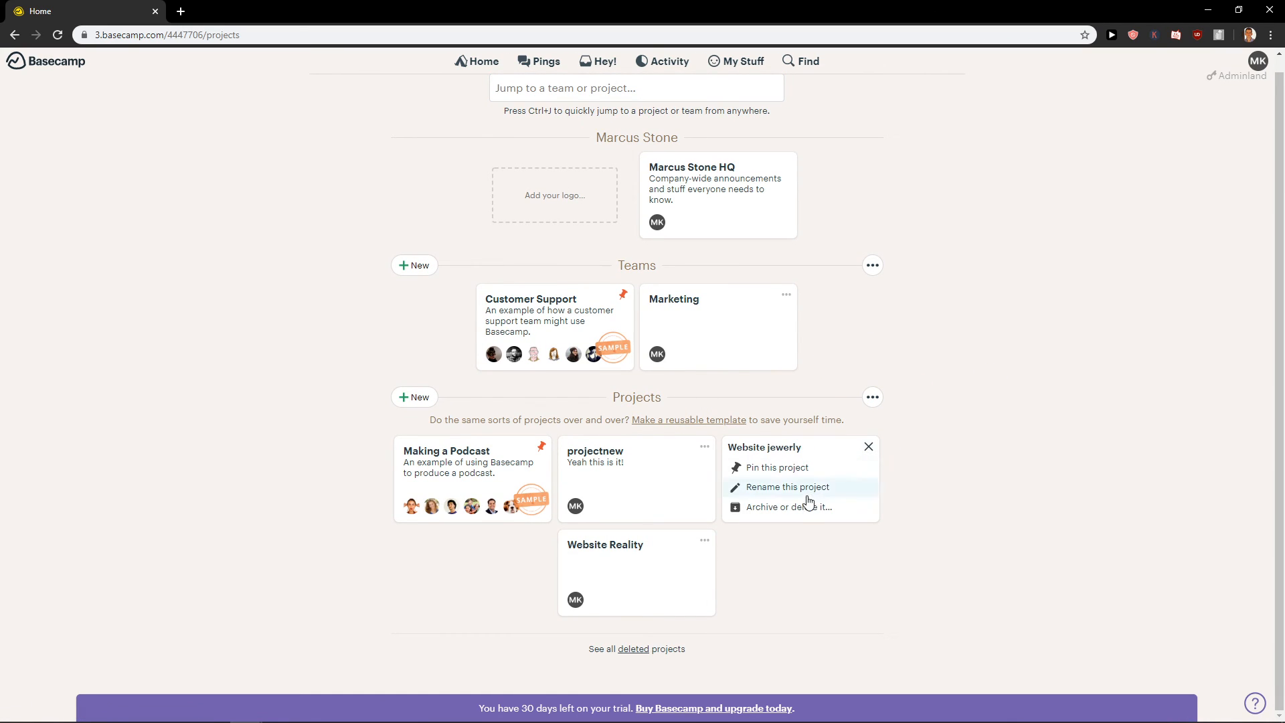
left_click(806, 512)
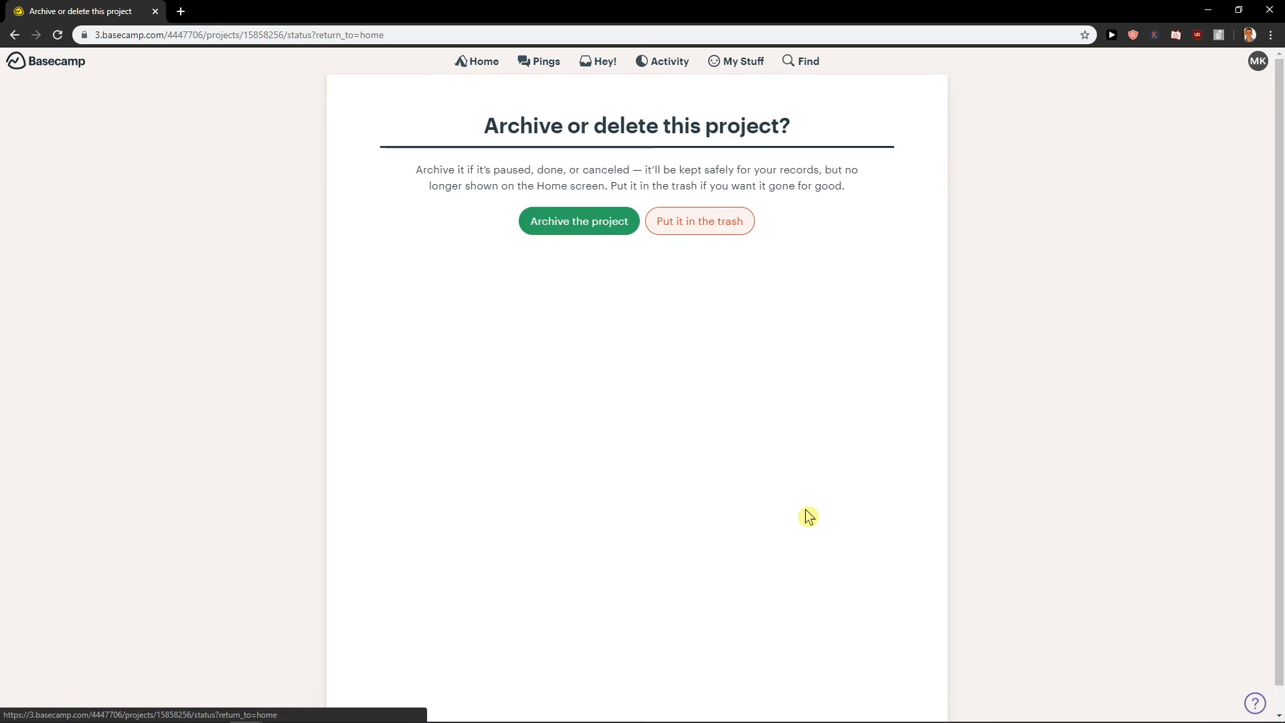
left_click(717, 231)
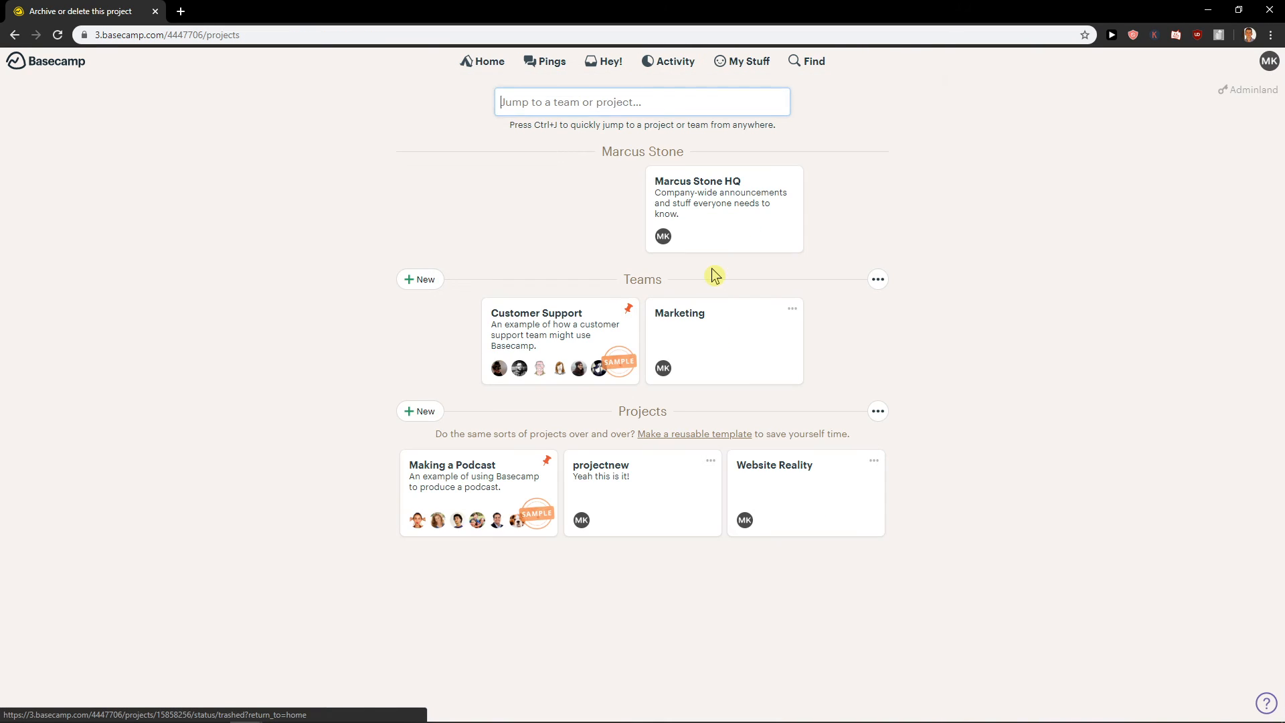
Rename the Website Reality project as "Reality of the world" and save it.
left_click(871, 465)
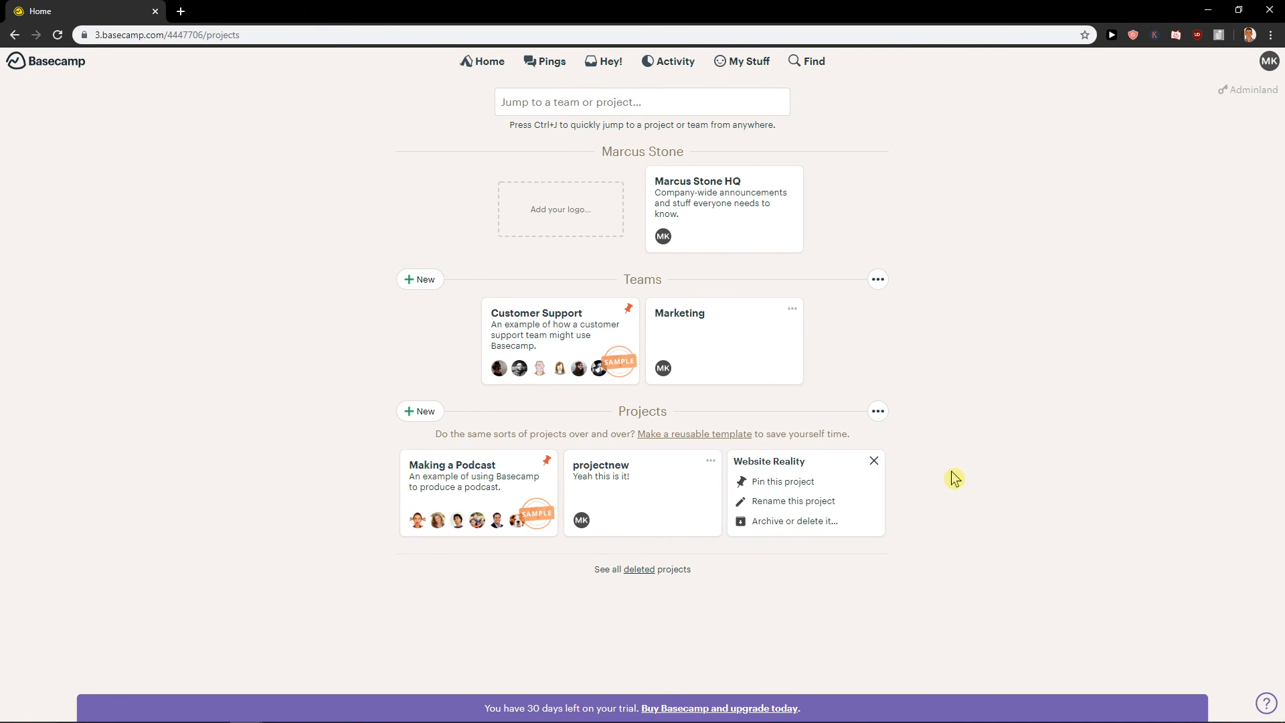
left_click(765, 502)
triple_click(811, 479)
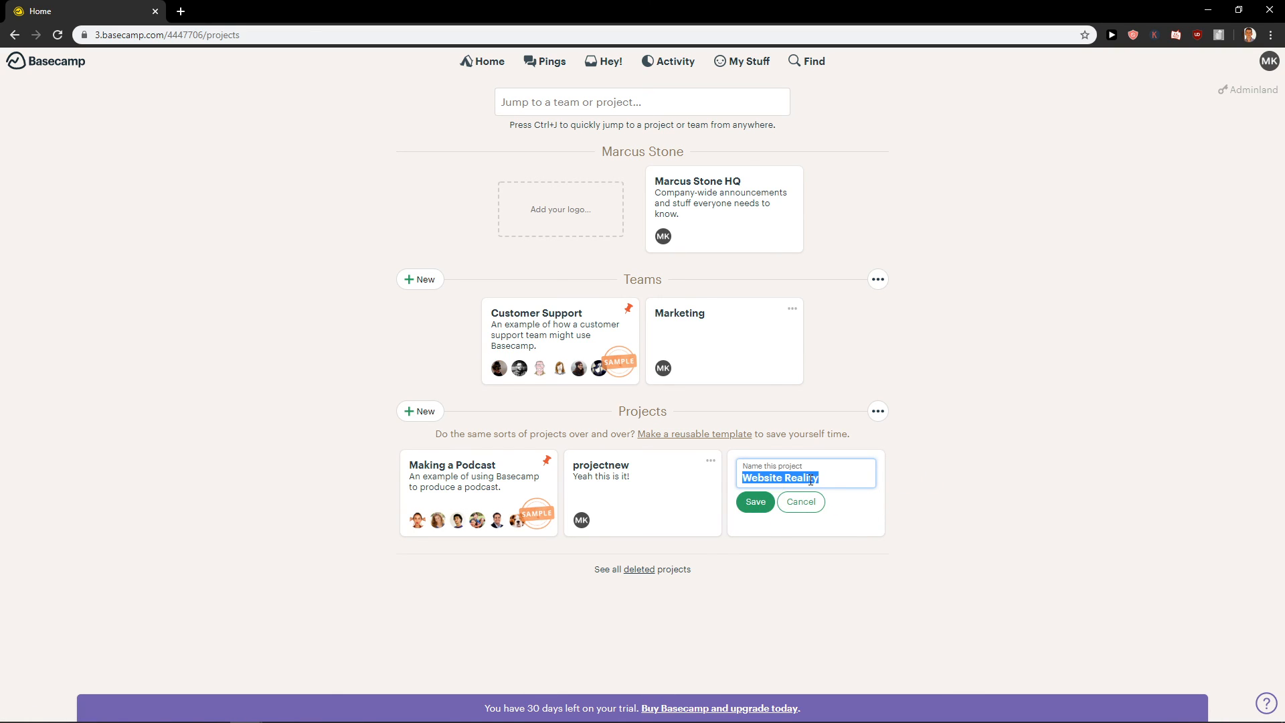
type("Reality of the world")
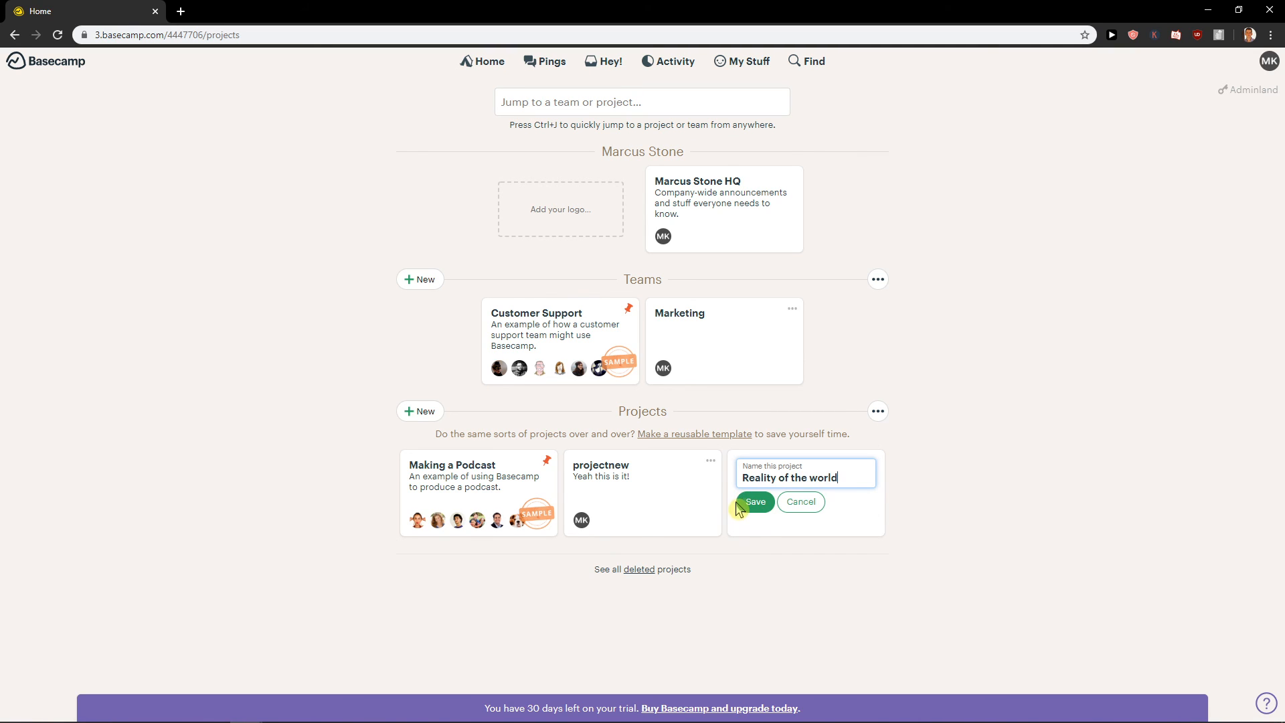
left_click(754, 503)
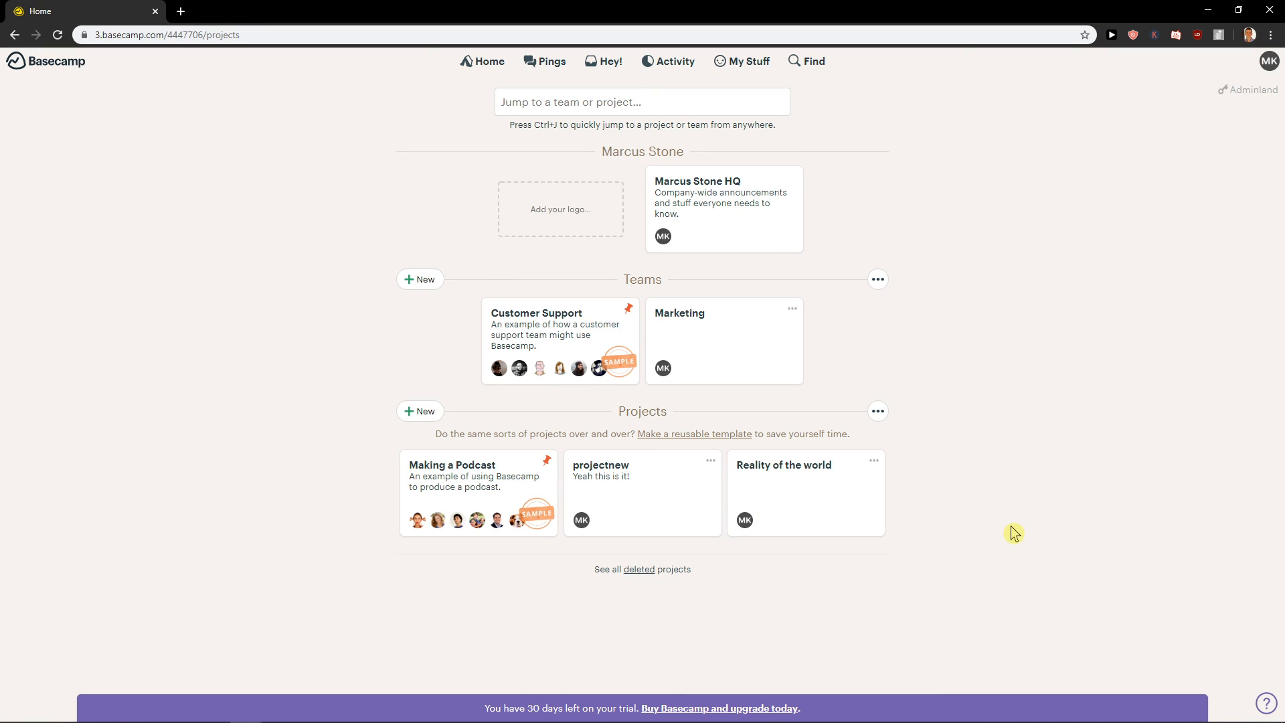
Open Adminland and examine the administrator and account owner options.
left_click(1246, 91)
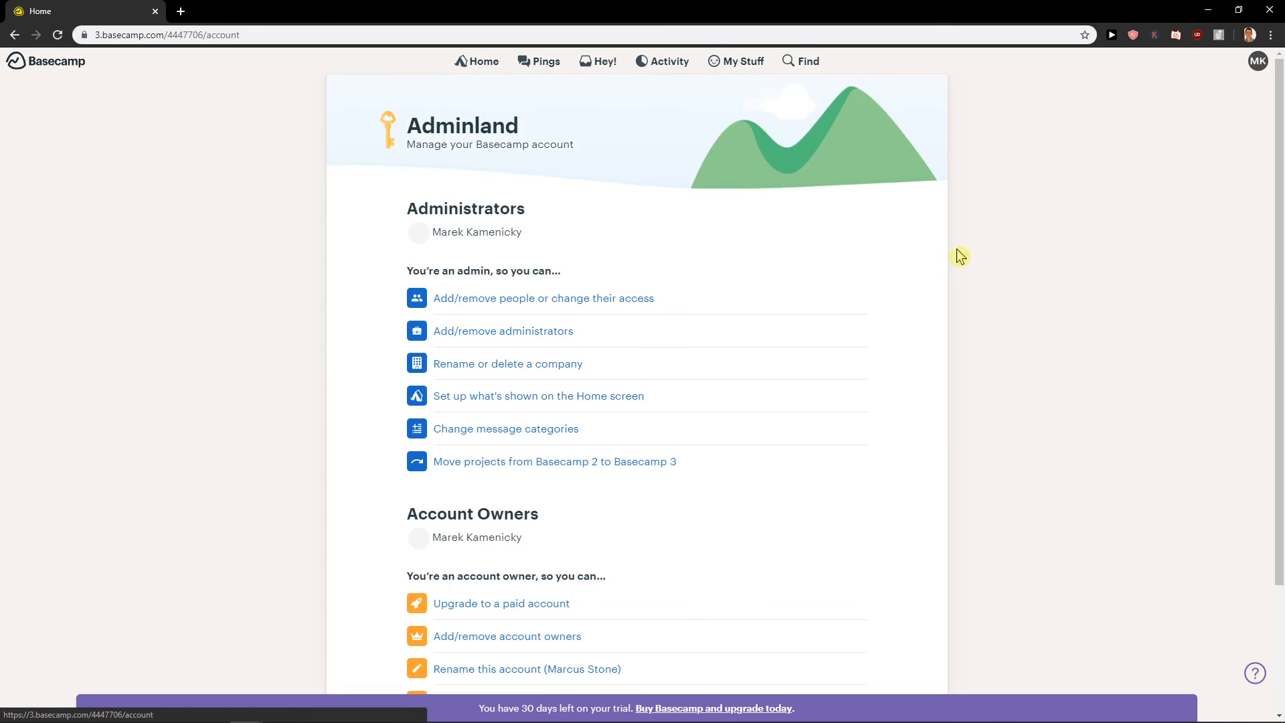
scroll(745, 400, "down", 3)
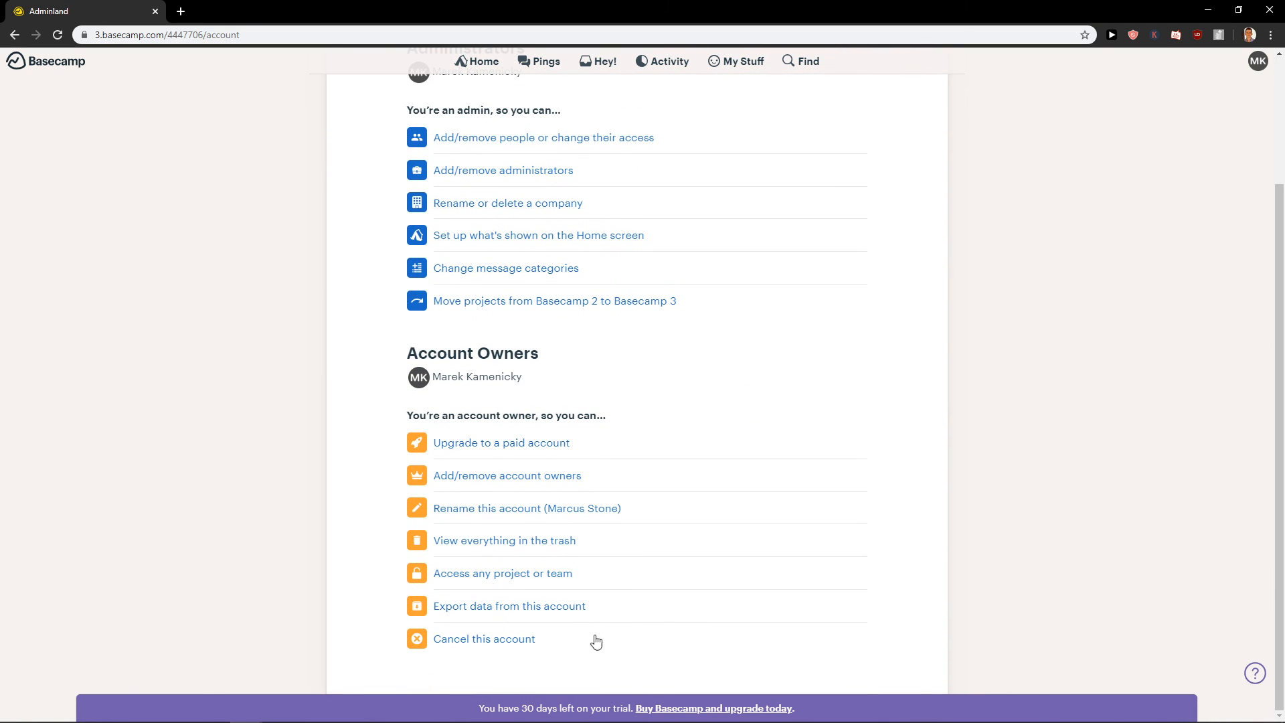